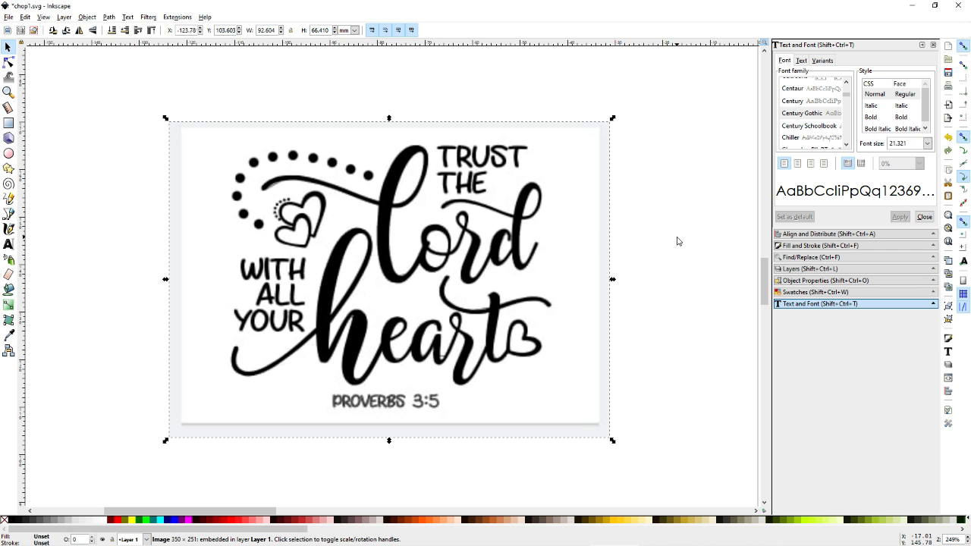
Examine the source bitmap up close and compare it with the finished green lettering on the tan board.
ctrl+scroll(676, 238, down, 2)
middle_drag(677, 238, 342, 242)
ctrl+scroll(472, 240, down, 2)
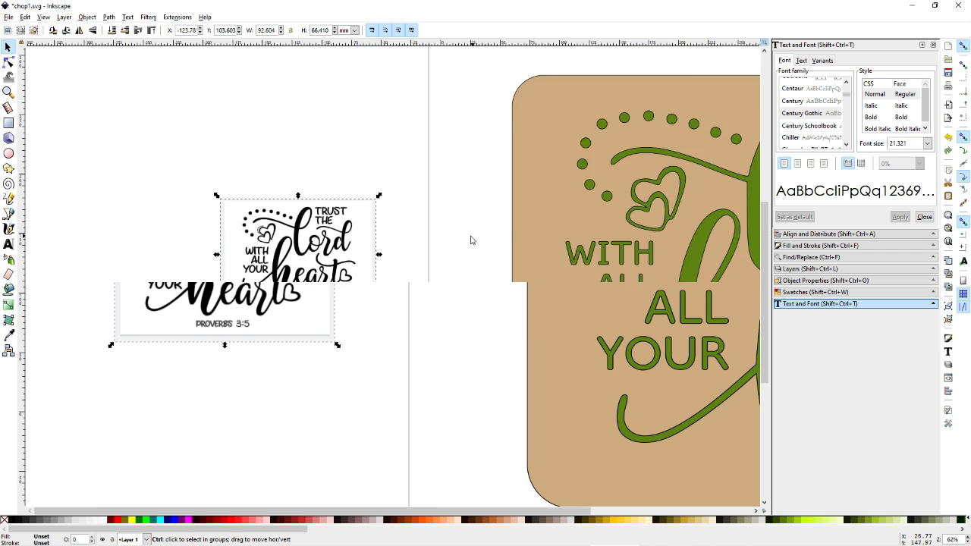
middle_drag(472, 240, 289, 234)
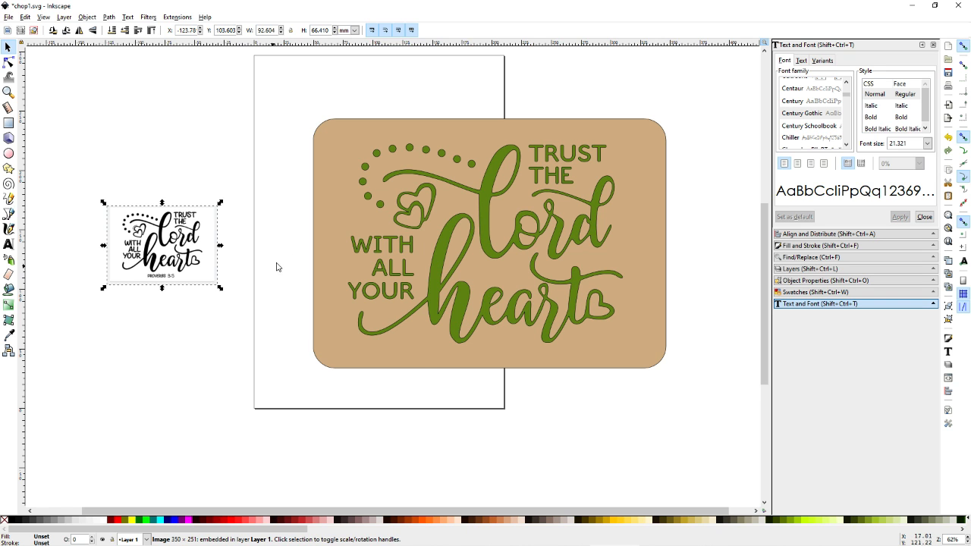
middle_drag(277, 266, 408, 257)
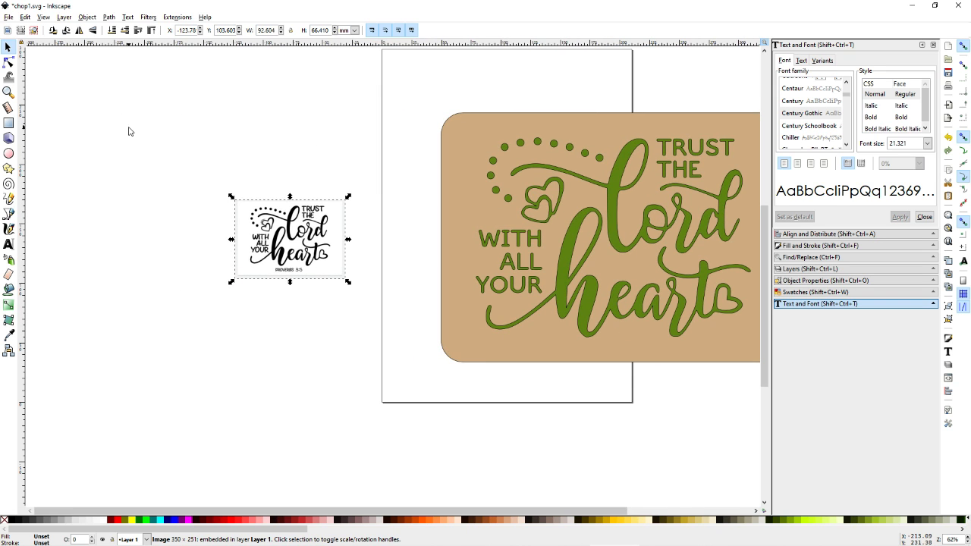
click(237, 160)
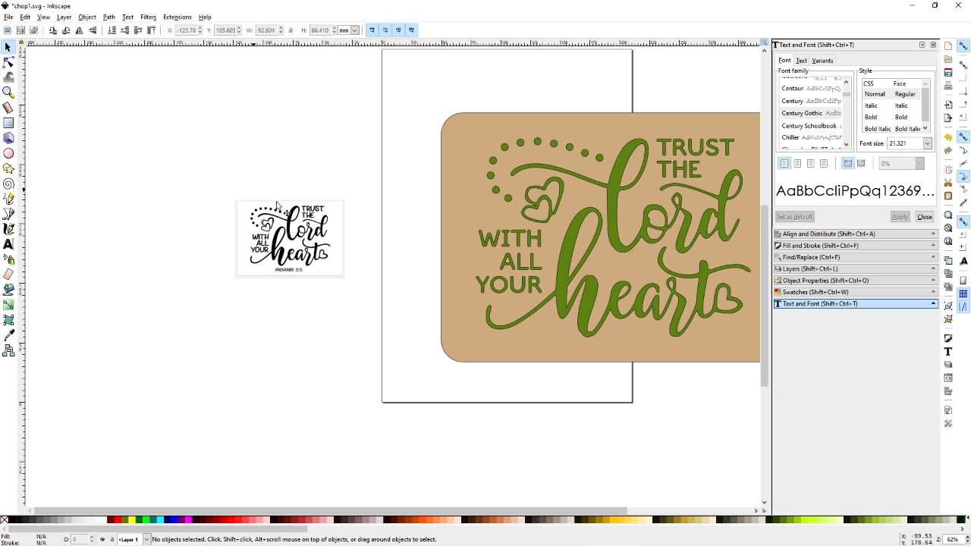
ctrl+scroll(294, 229, up, 2)
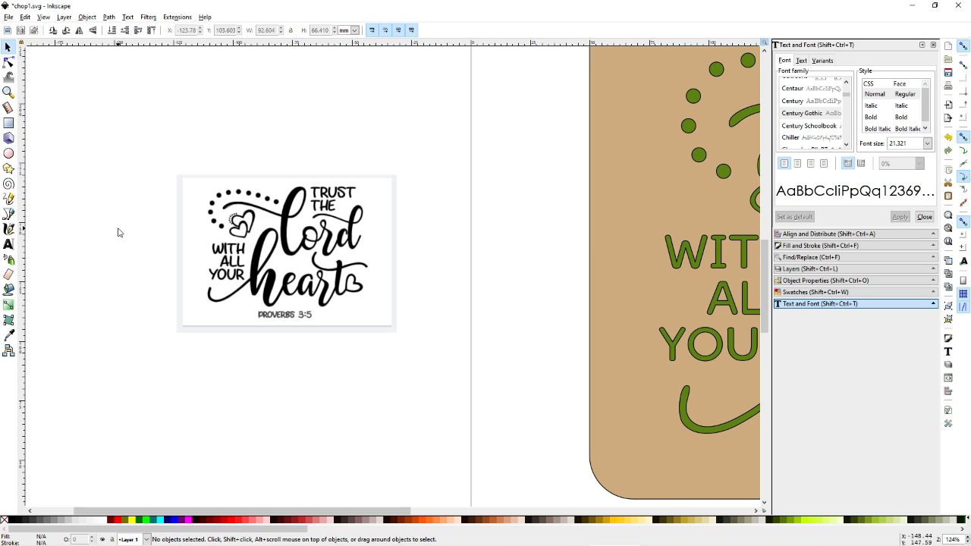
click(309, 250)
ctrl+scroll(309, 253, up, 6)
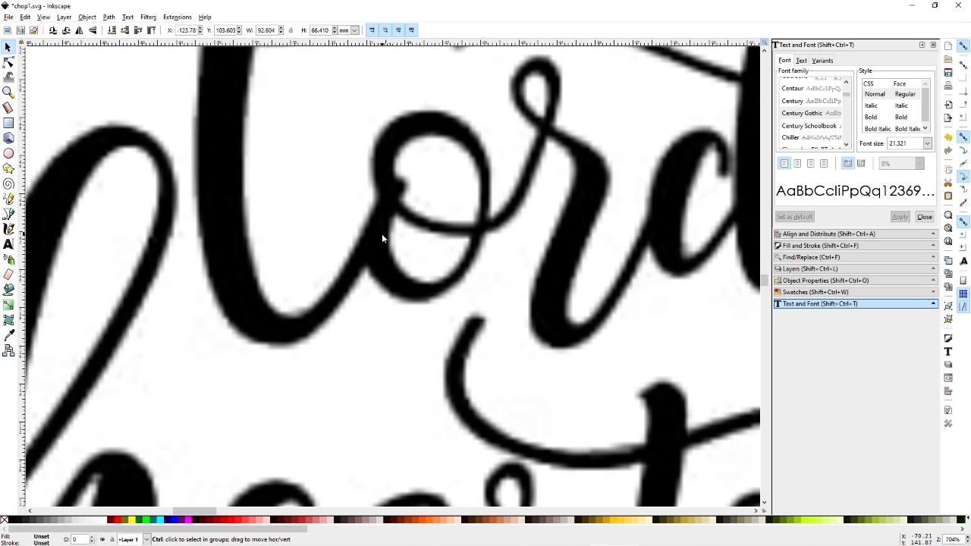
ctrl+scroll(387, 234, down, 4)
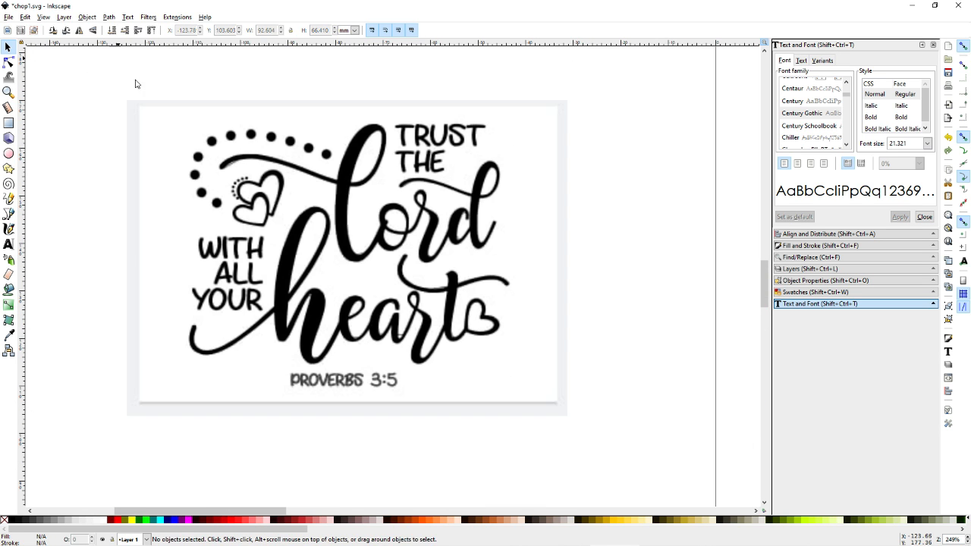
Trace the source bitmap into a path using a single-scan brightness cutoff with threshold 0.450, and close the tracing dialog.
click(110, 17)
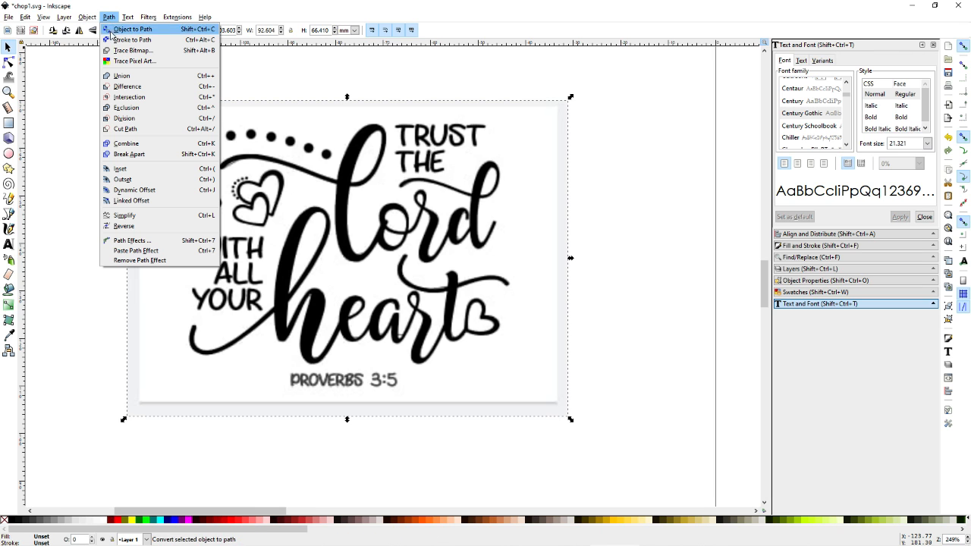
click(134, 51)
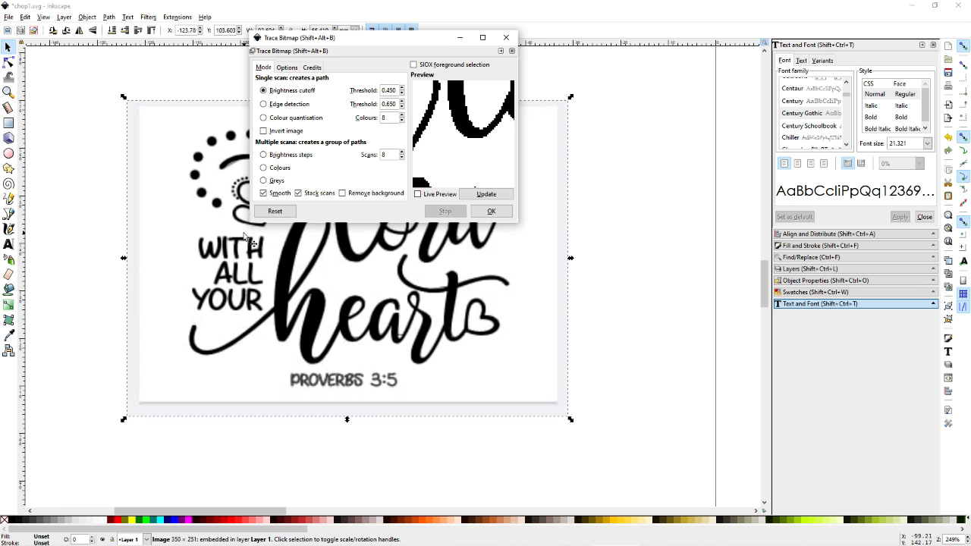
click(483, 38)
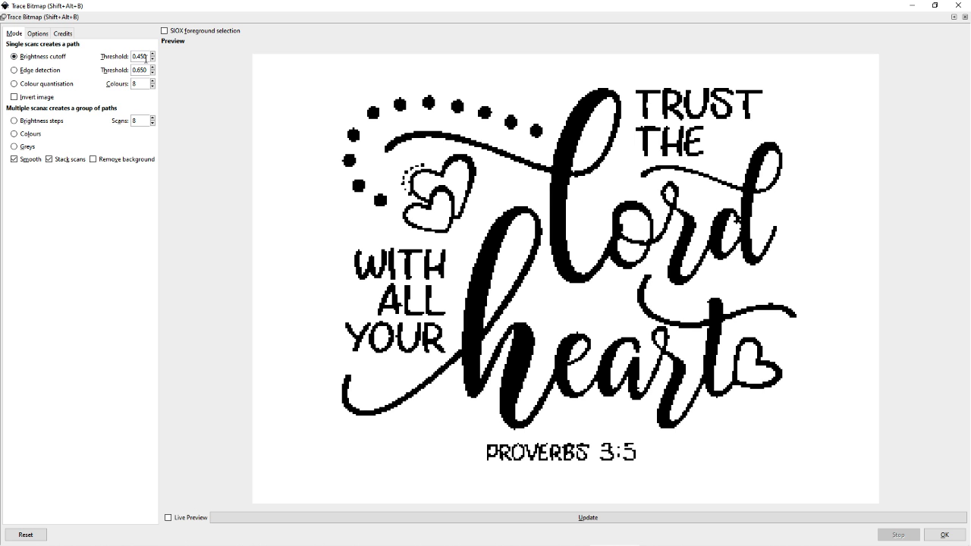
click(935, 5)
mouse_move(520, 220)
mouse_down()
mouse_move(644, 263)
mouse_move(745, 361)
mouse_up()
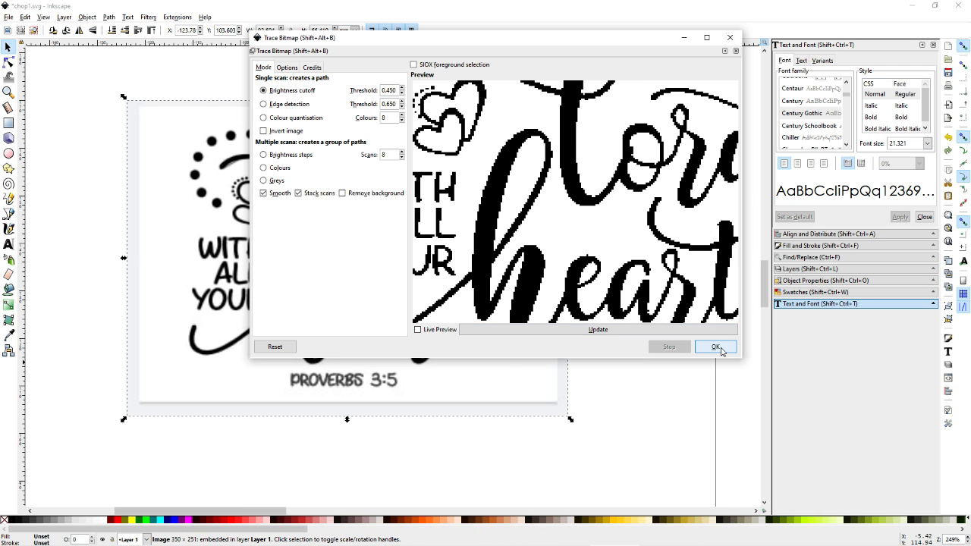
click(716, 346)
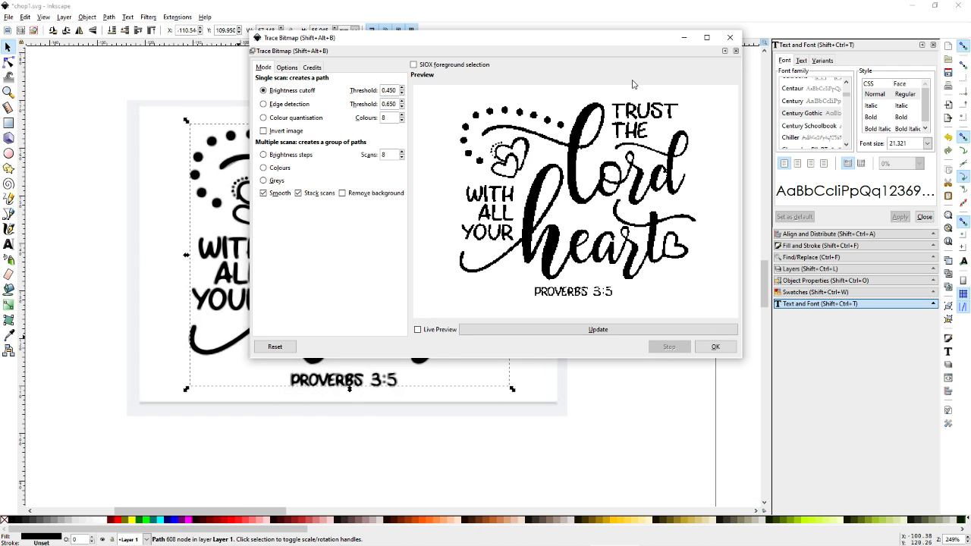
click(730, 37)
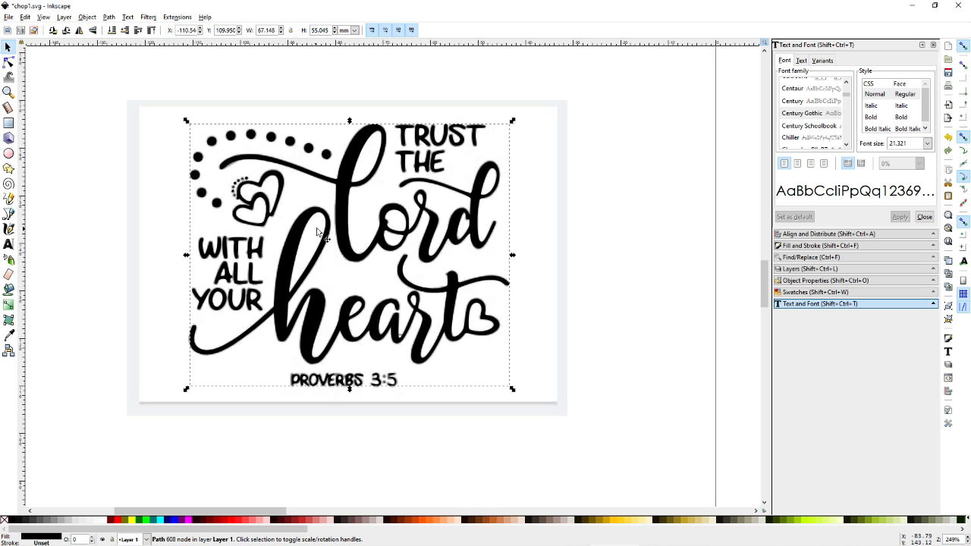
Move the traced lettering sideways off the source bitmap and compare the edges of the two.
mouse_move(355, 225)
mouse_down()
mouse_move(387, 243)
mouse_move(593, 217)
mouse_up()
click(286, 203)
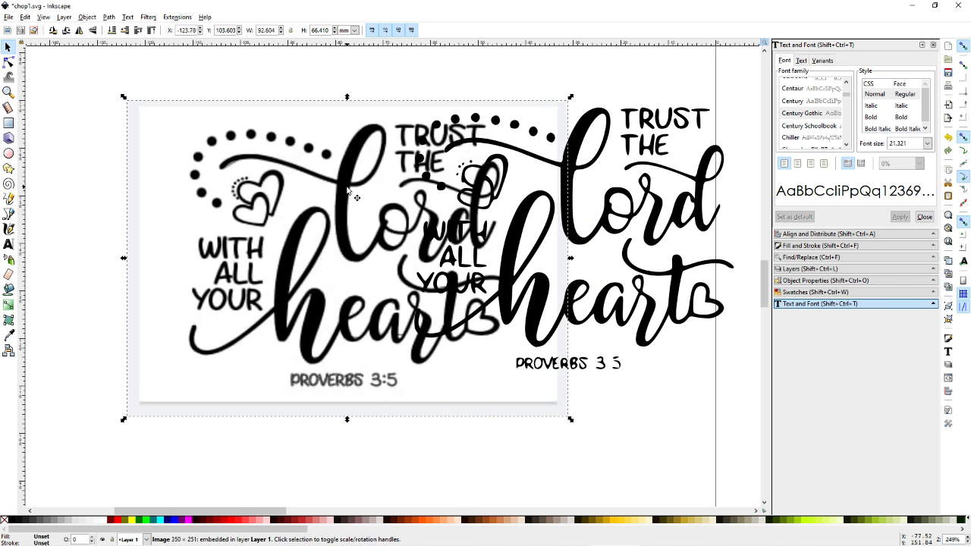
ctrl+scroll(339, 183, up, 4)
ctrl+scroll(339, 183, down, 3)
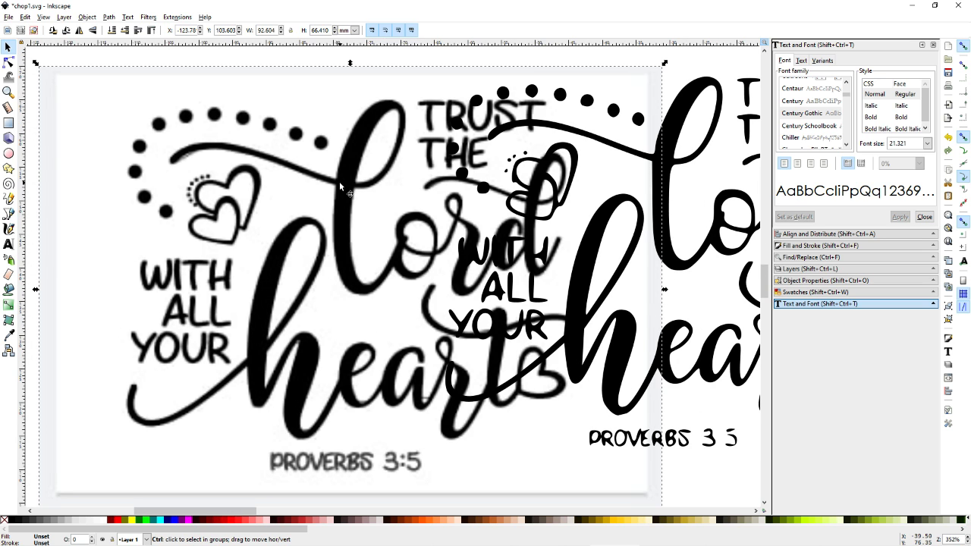
middle_drag(351, 187, 140, 189)
Try reshaping the traced path by moving a node near the swash above "lord", and undo the edit.
double_click(576, 205)
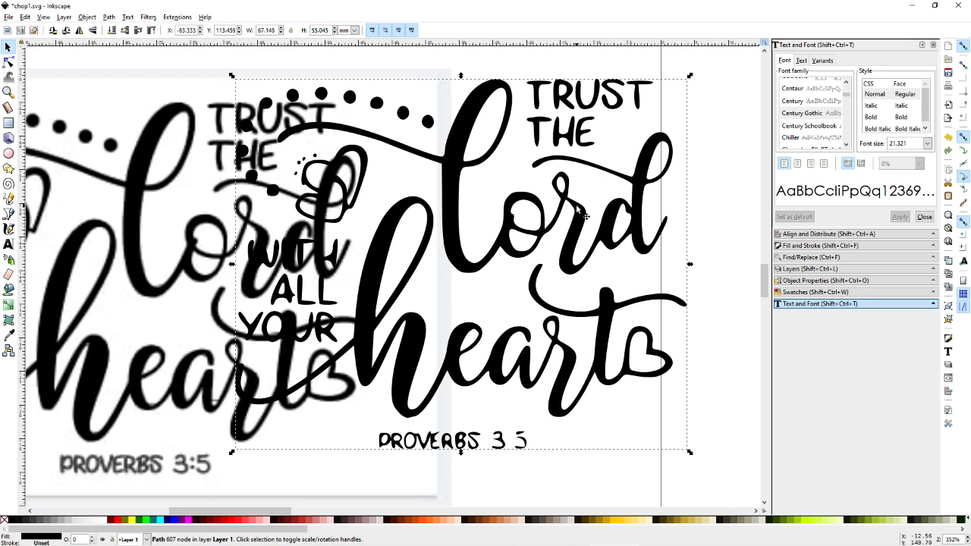
click(562, 184)
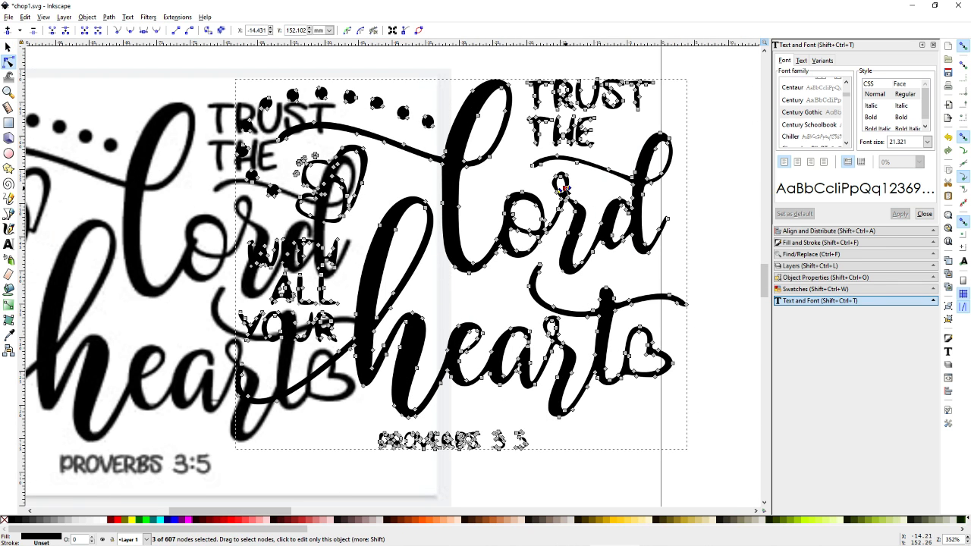
drag(562, 185, 539, 184)
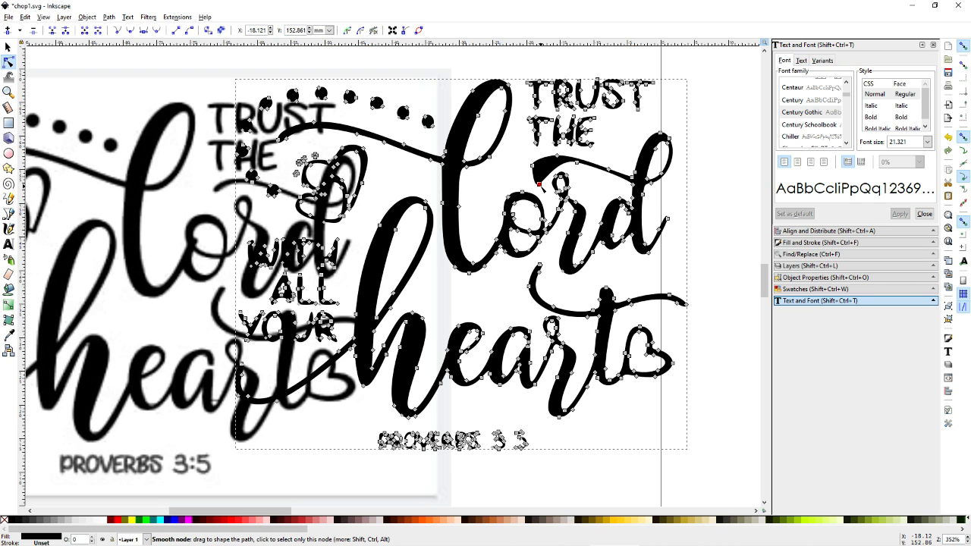
key(ctrl+z)
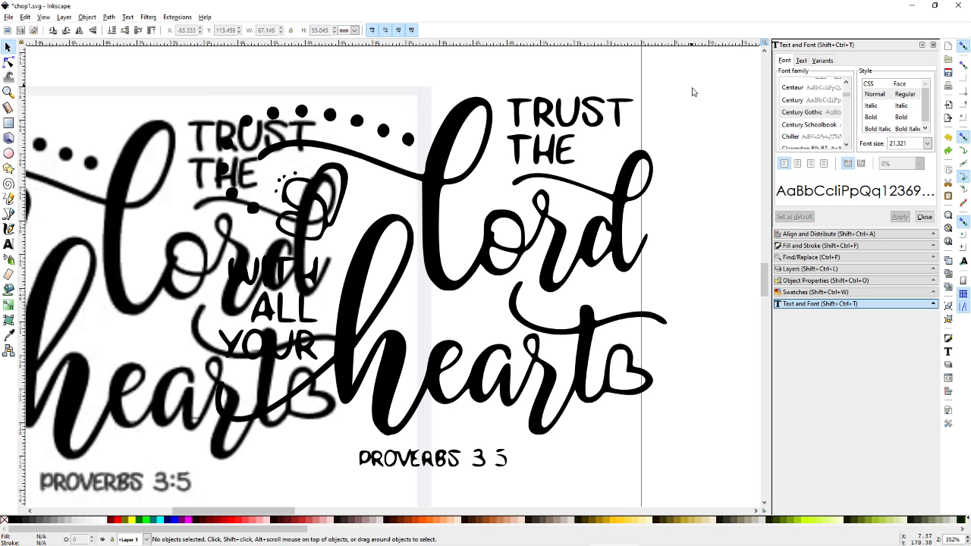
Move the traced lettering to the empty canvas area below the source bitmap.
click(580, 106)
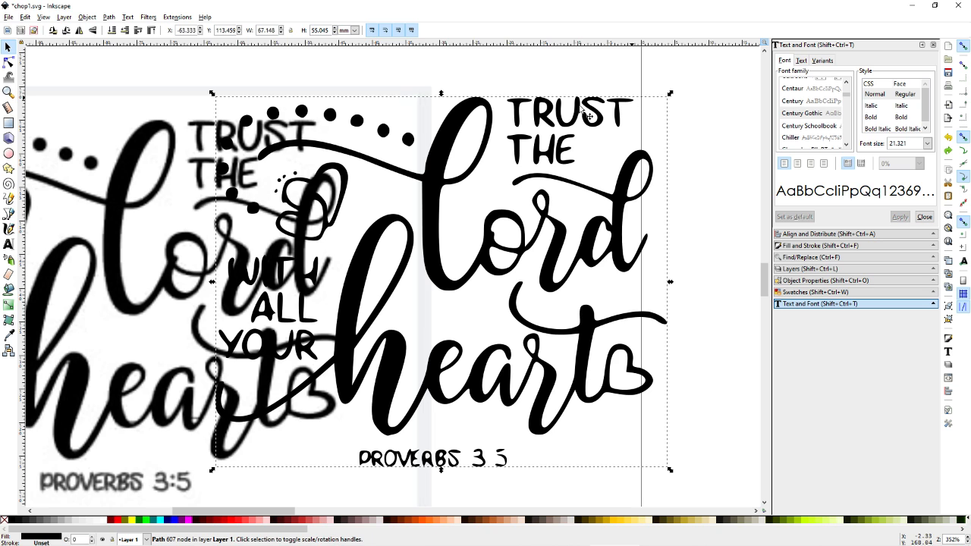
ctrl+scroll(525, 198, down, 2)
ctrl+scroll(525, 198, down, 1)
drag(524, 207, 412, 341)
Delete all nodes of the words "TRUST THE" from the traced path, including the leftover fragments.
ctrl+scroll(410, 337, up, 4)
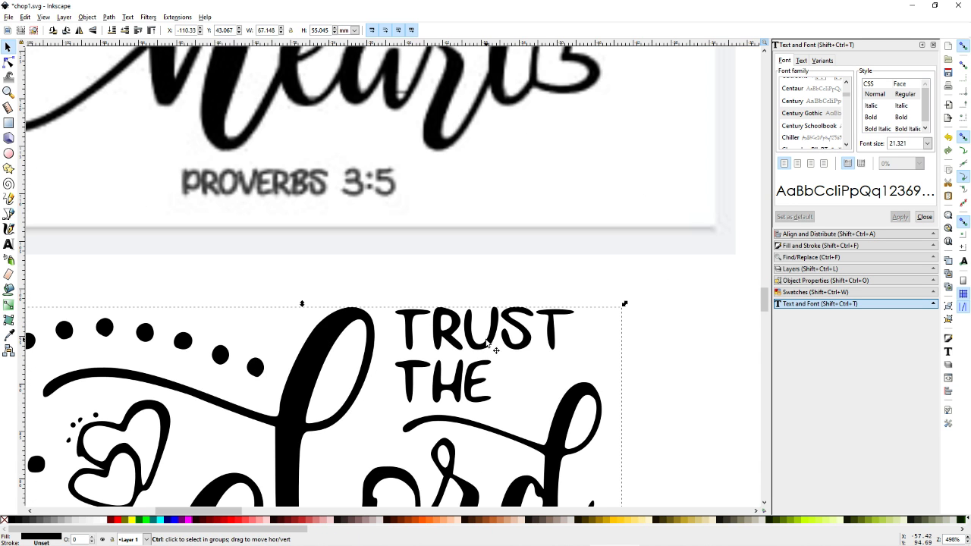
click(487, 293)
click(447, 338)
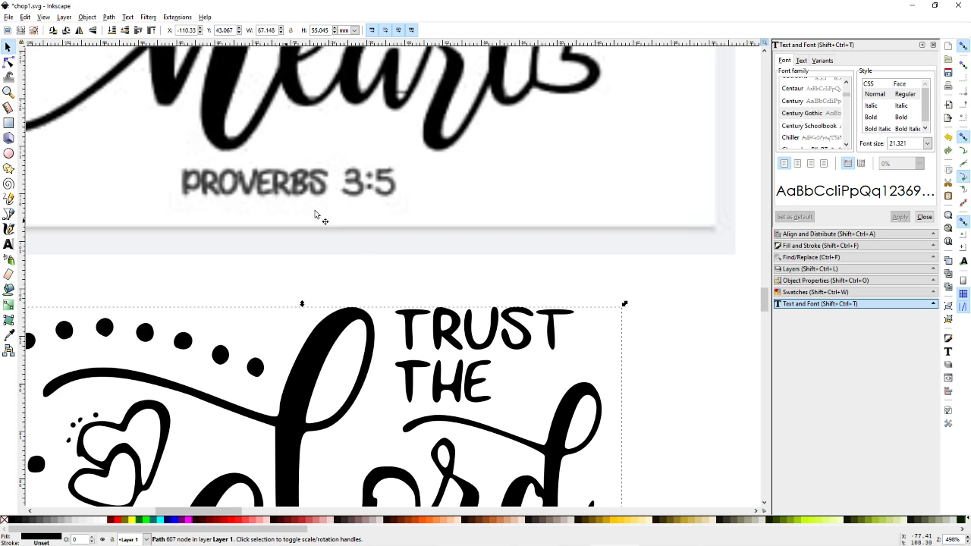
key(n)
drag(389, 282, 524, 408)
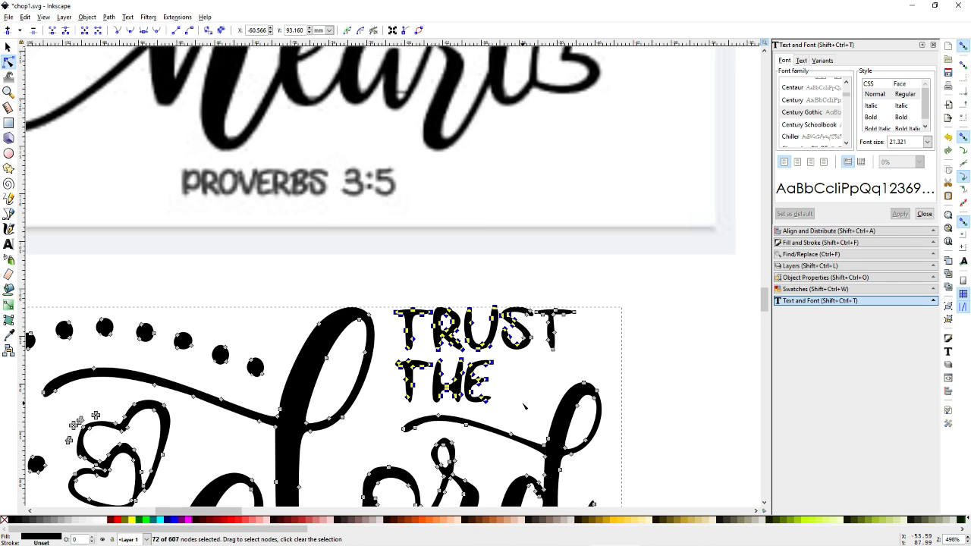
key(Delete)
drag(466, 285, 574, 363)
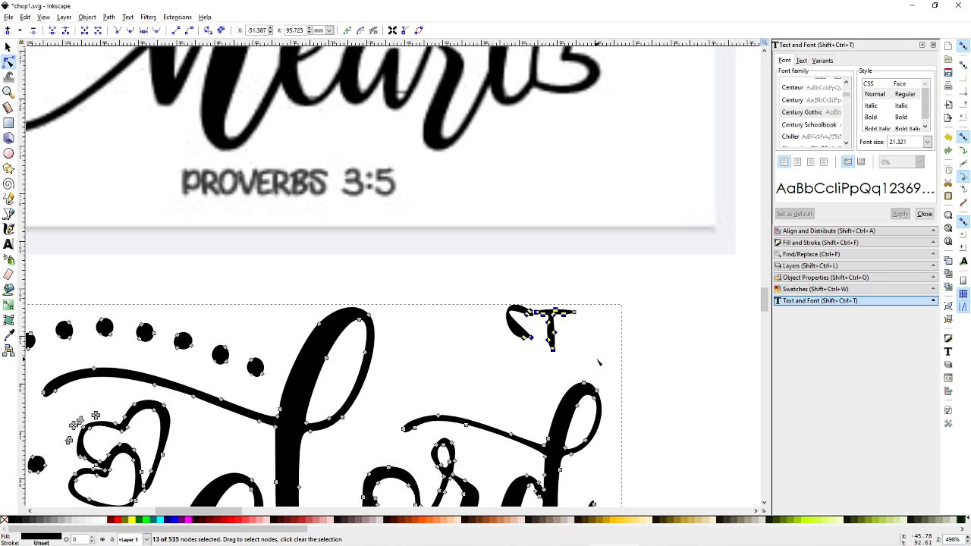
key(Delete)
drag(471, 281, 528, 308)
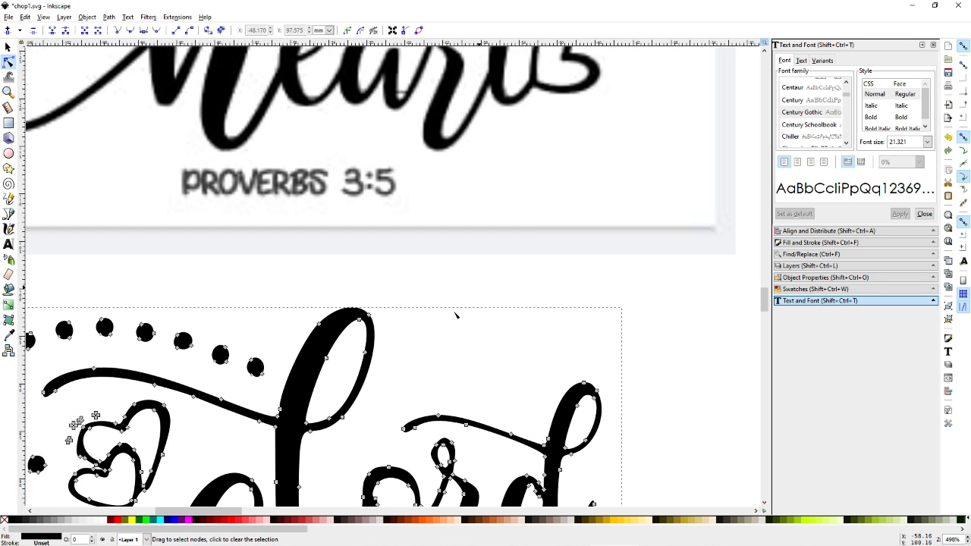
click(456, 314)
Examine the finished board design and its separate "TRUST" text object to check the font it uses.
ctrl+scroll(424, 285, down, 1)
middle_drag(421, 282, 269, 293)
ctrl+scroll(519, 263, down, 3)
middle_drag(558, 243, 337, 296)
middle_drag(729, 198, 339, 255)
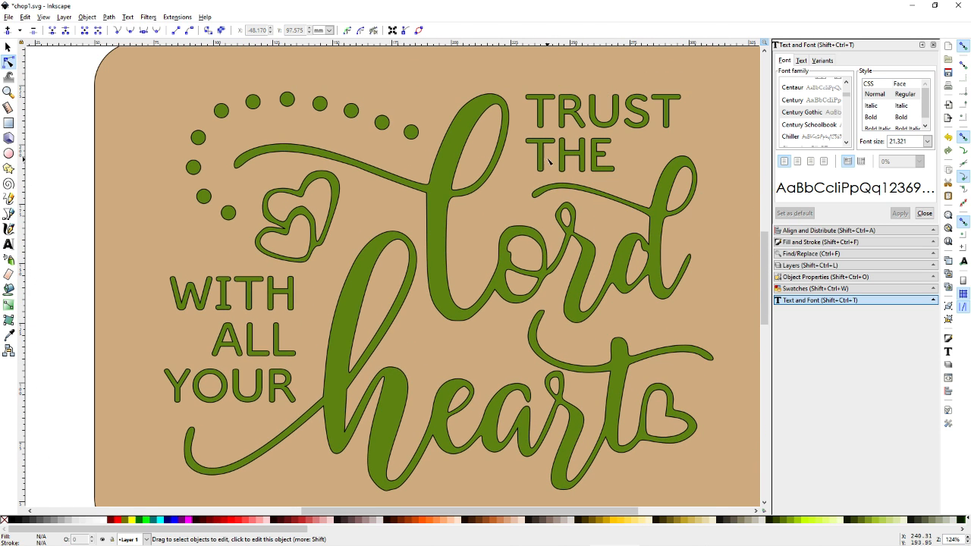
click(580, 123)
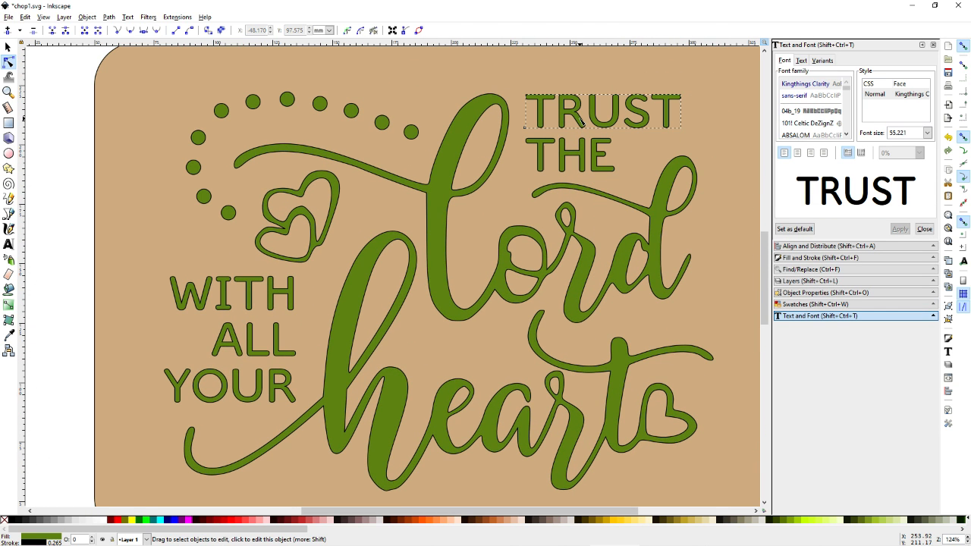
key(s)
key(Escape)
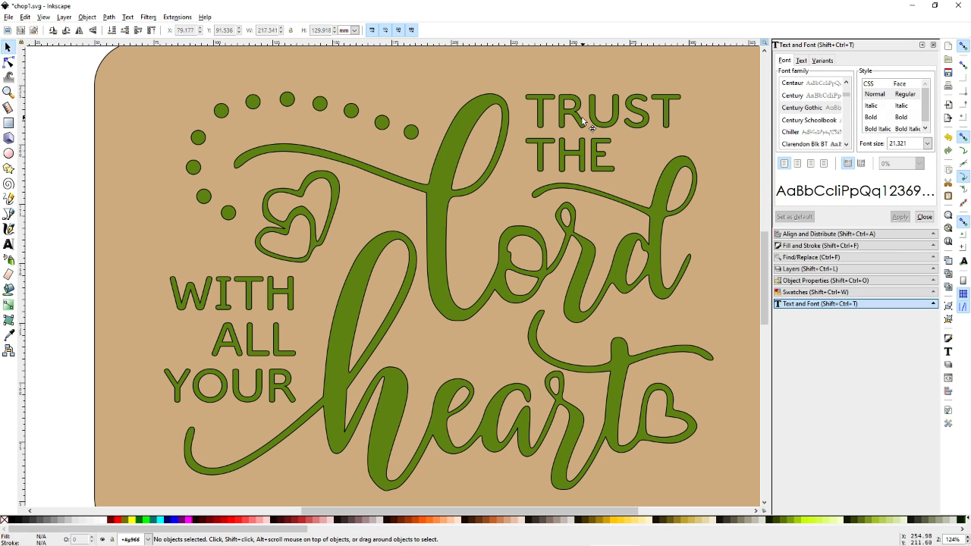
double_click(575, 116)
click(575, 116)
key(z)
click(575, 115)
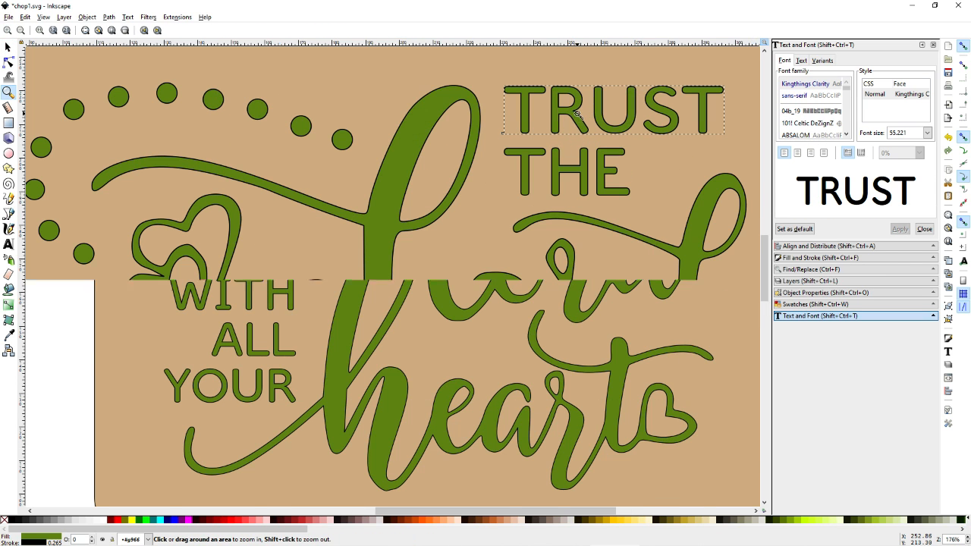
key(n)
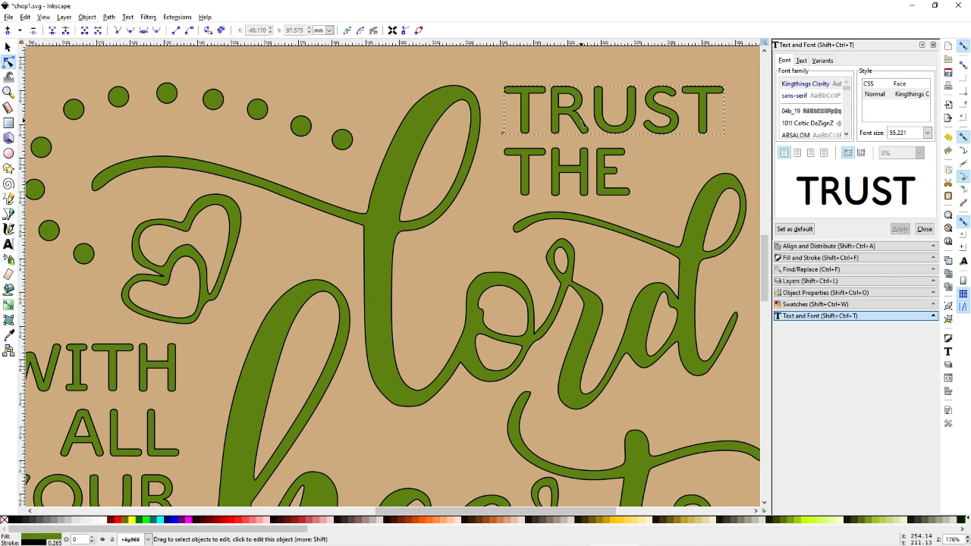
scroll(582, 135, down, 6)
ctrl+scroll(581, 136, down, 2)
middle_drag(581, 136, 423, 243)
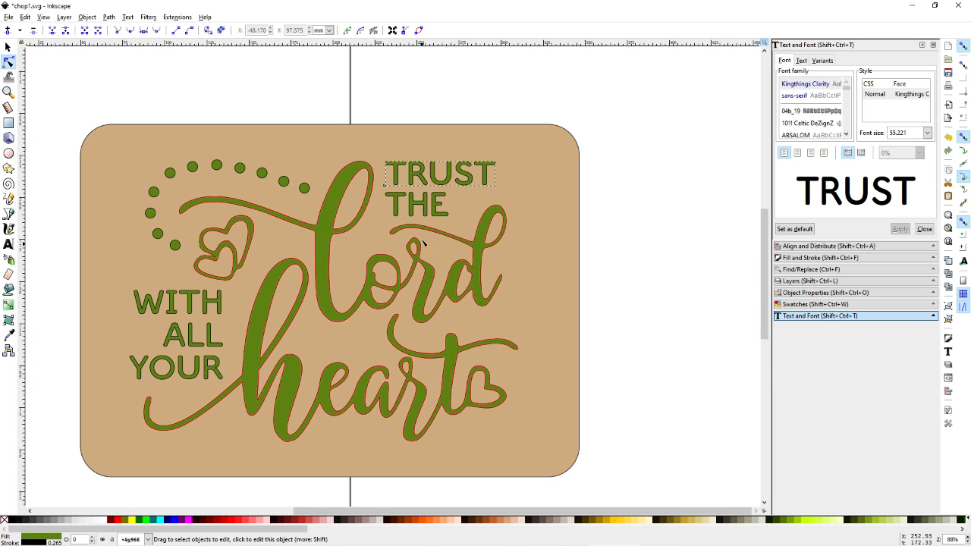
Try inserting extra letters before the "S" in the board's "TRUST" text, and remove them again.
key(t)
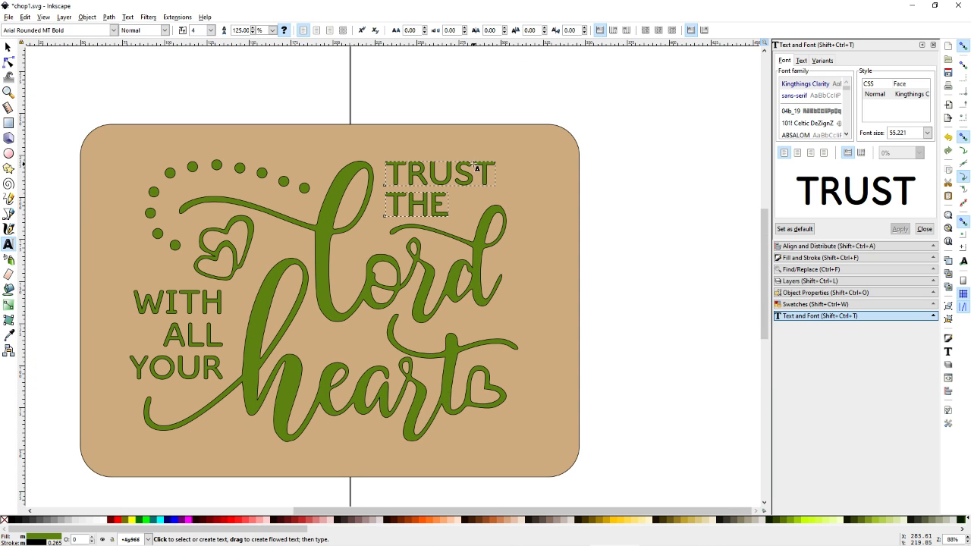
click(471, 176)
mouse_move(454, 175)
mouse_down()
mouse_move(430, 176)
mouse_move(469, 175)
mouse_up()
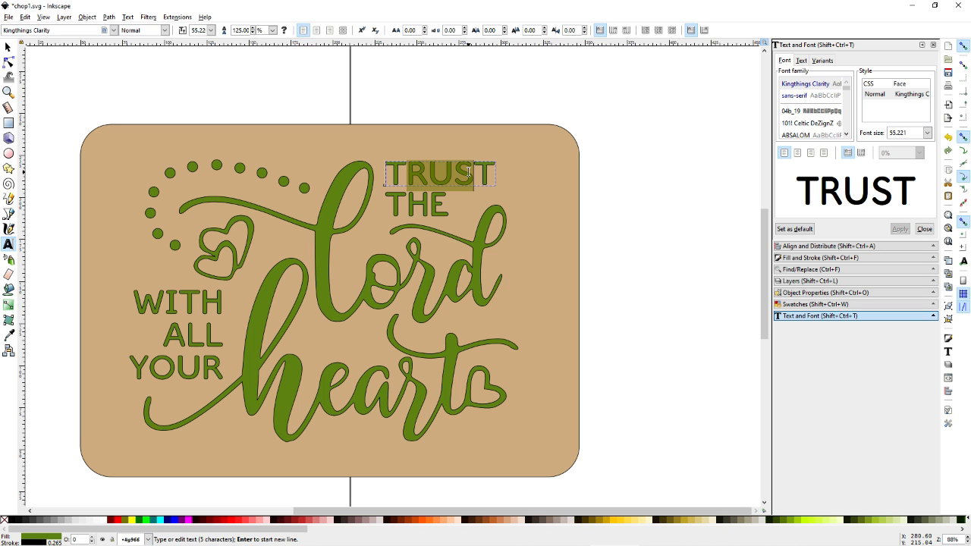
key(Left)
text(werw)
key(BackSpace)
key(BackSpace)
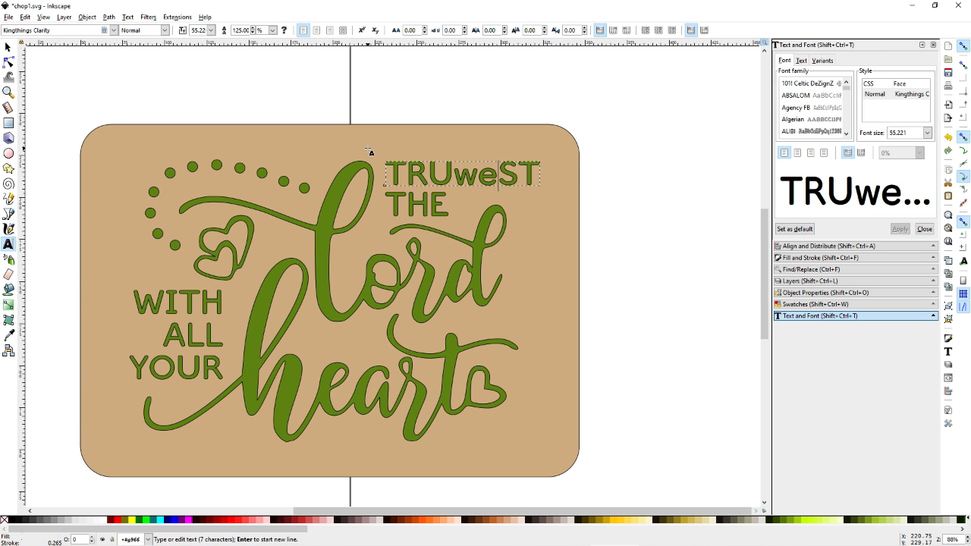
key(BackSpace)
key(BackSpace)
key(F1)
click(393, 97)
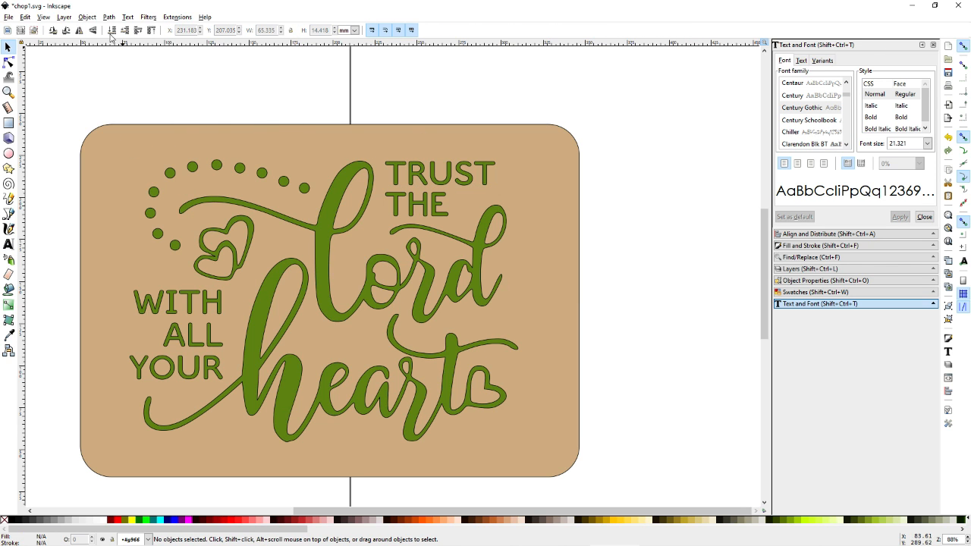
Convert the board's "TRUST" text object to paths.
click(449, 174)
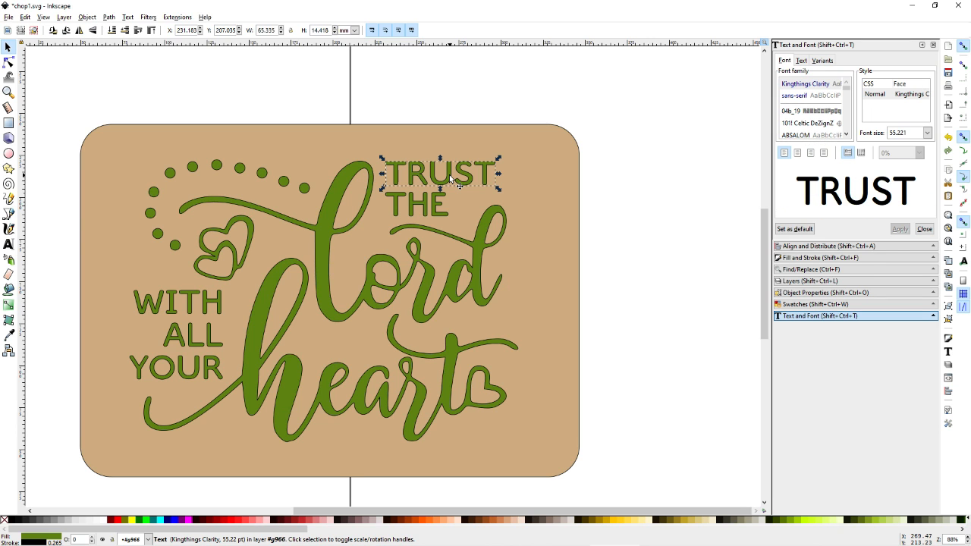
click(111, 18)
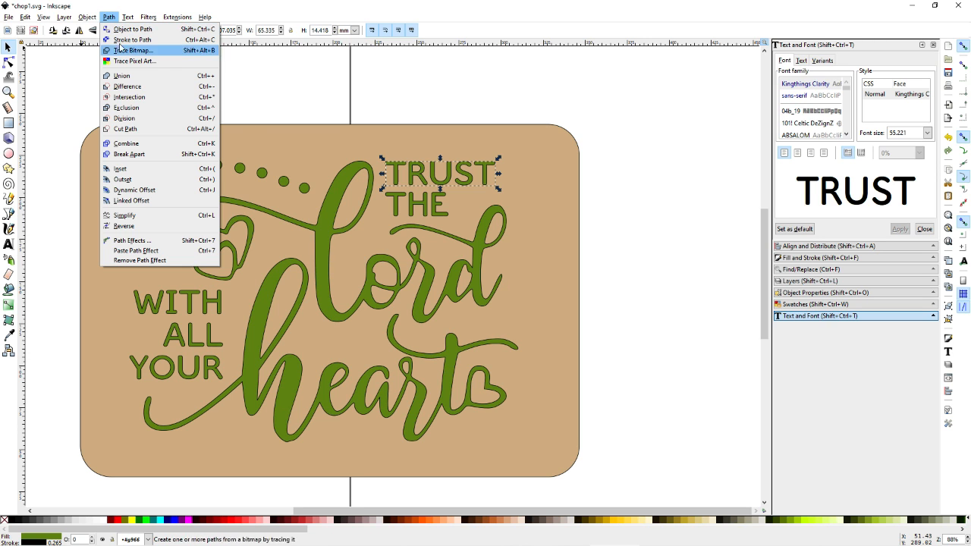
click(126, 30)
Examine the nodes of the letter "U" in the board's converted "TRUST" lettering up close.
key(n)
click(434, 184)
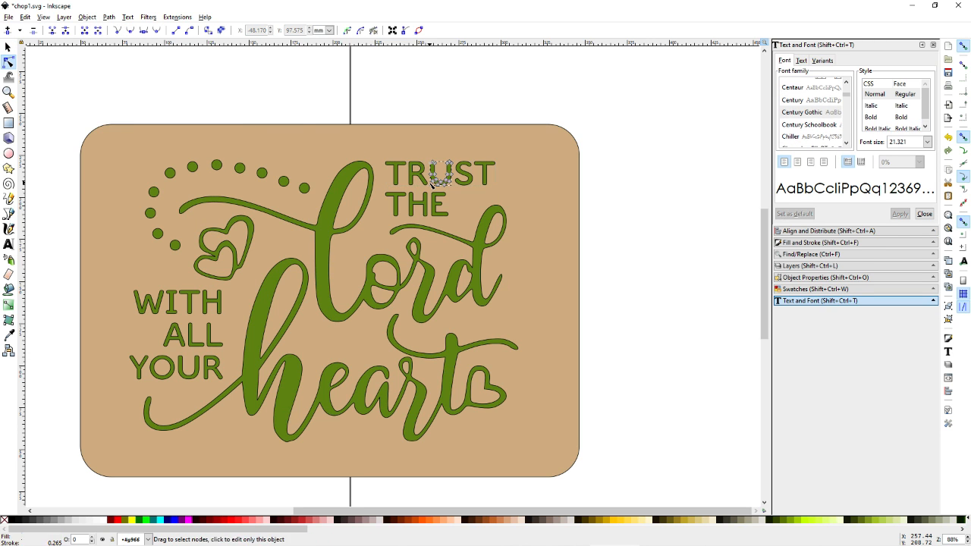
ctrl+scroll(444, 185, up, 4)
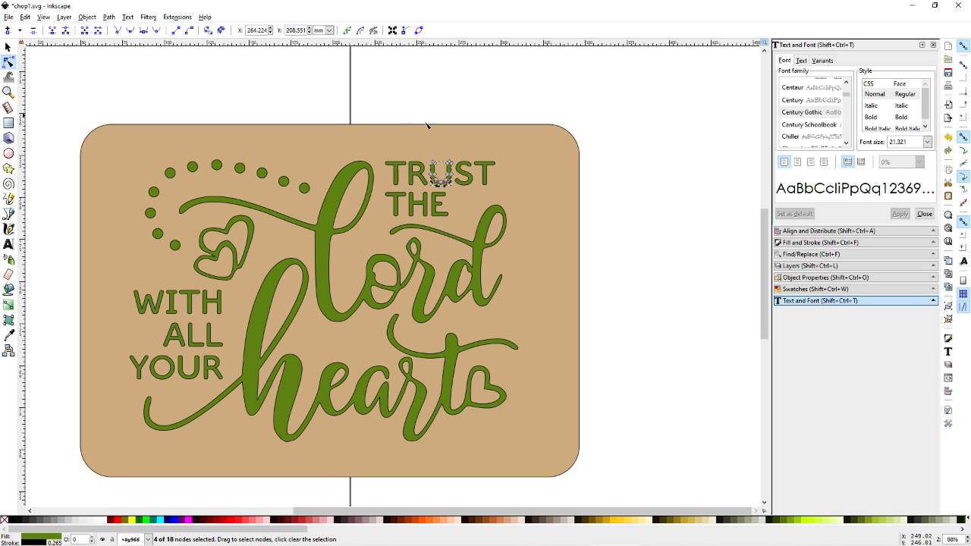
ctrl+scroll(448, 163, up, 3)
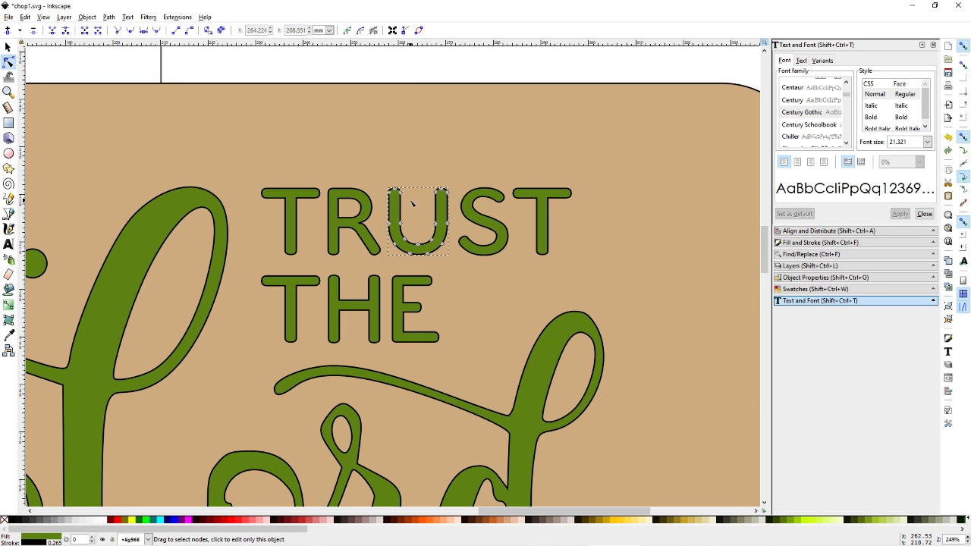
key(s)
key(Escape)
ctrl+scroll(406, 127, down, 3)
middle_drag(335, 226, 459, 195)
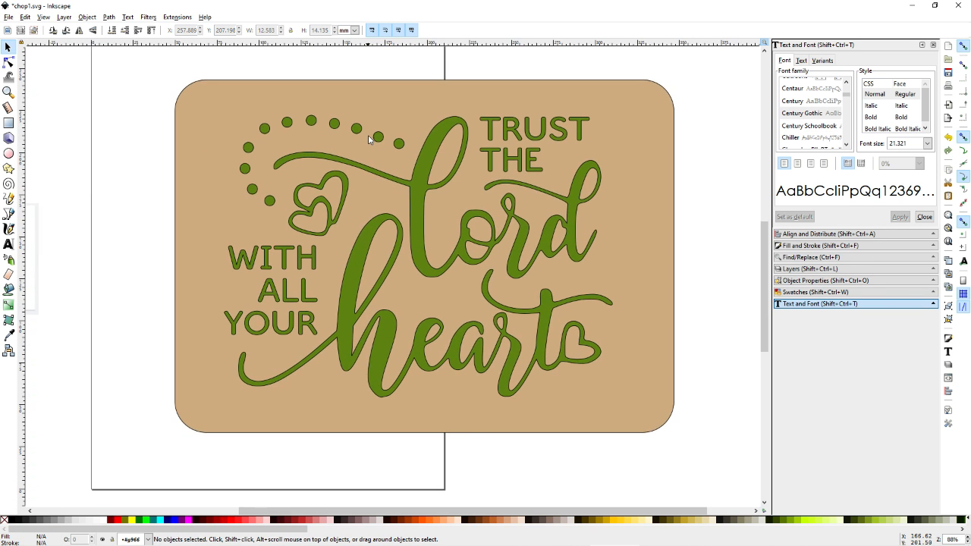
Switch to the Inkscape window with the CHOPPINGBOARD1a.svg document.
drag(148, 95, 643, 419)
click(142, 213)
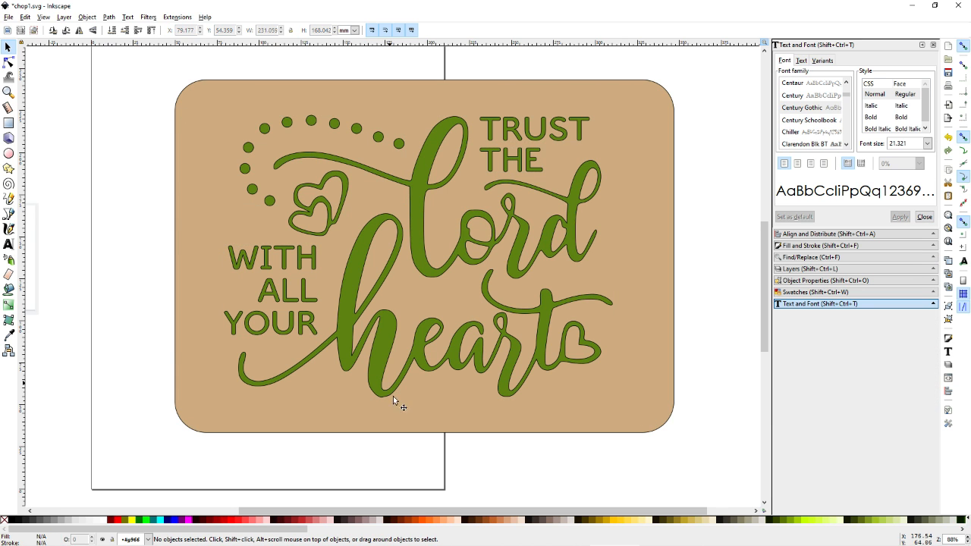
key(alt+Tab)
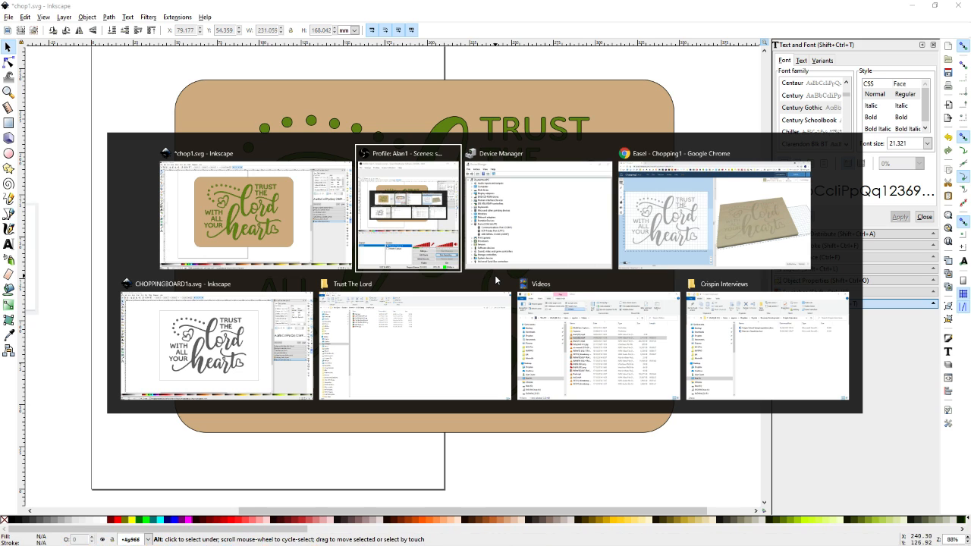
key(alt+Tab)
key(alt+Tab)
key(alt+Tab)
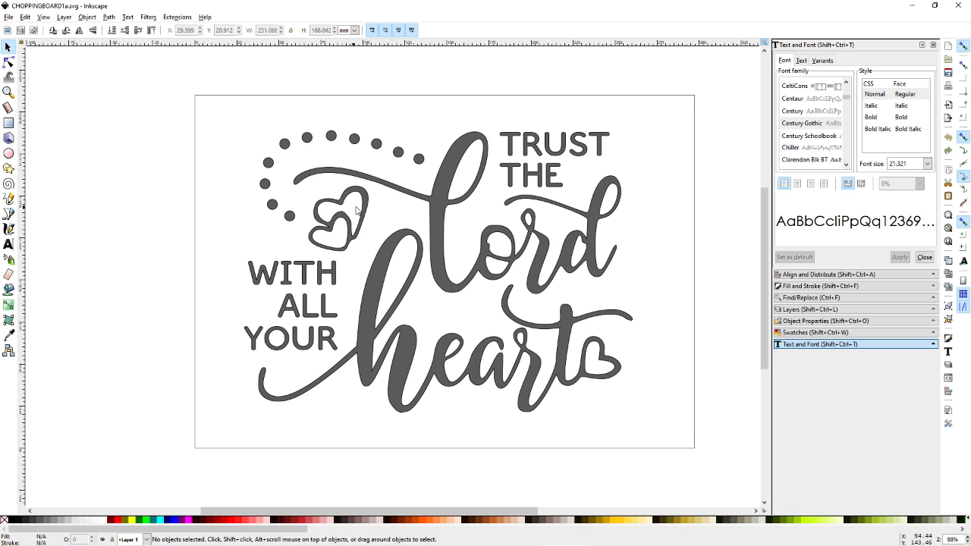
Check the nodes of the letter "R" in the word "TRUST" and review the available path commands.
click(539, 150)
double_click(539, 149)
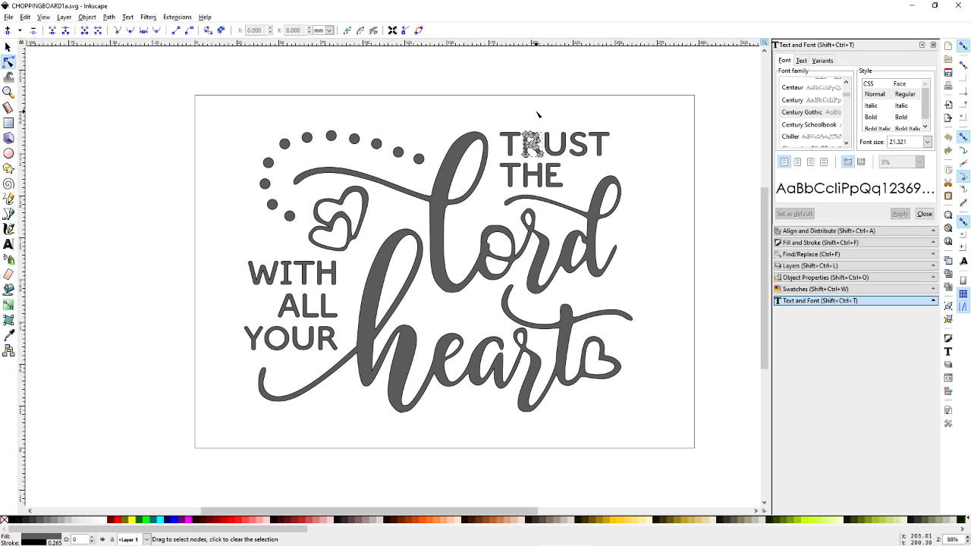
click(539, 114)
key(F1)
click(108, 18)
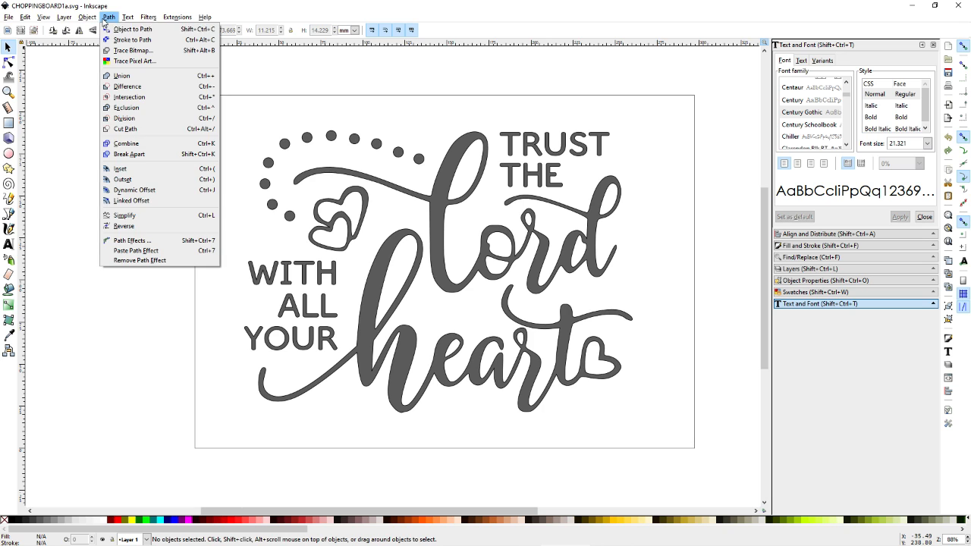
click(363, 119)
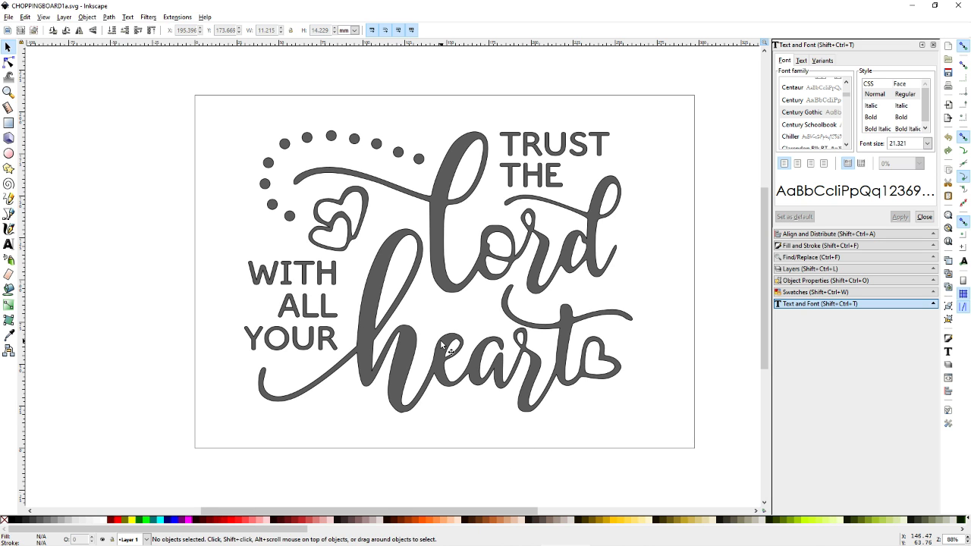
Switch to the Chopping1 project in Easel in the Chrome window.
key(alt+Tab)
key(alt+Tab)
key(alt+Tab)
key(alt+Tab)
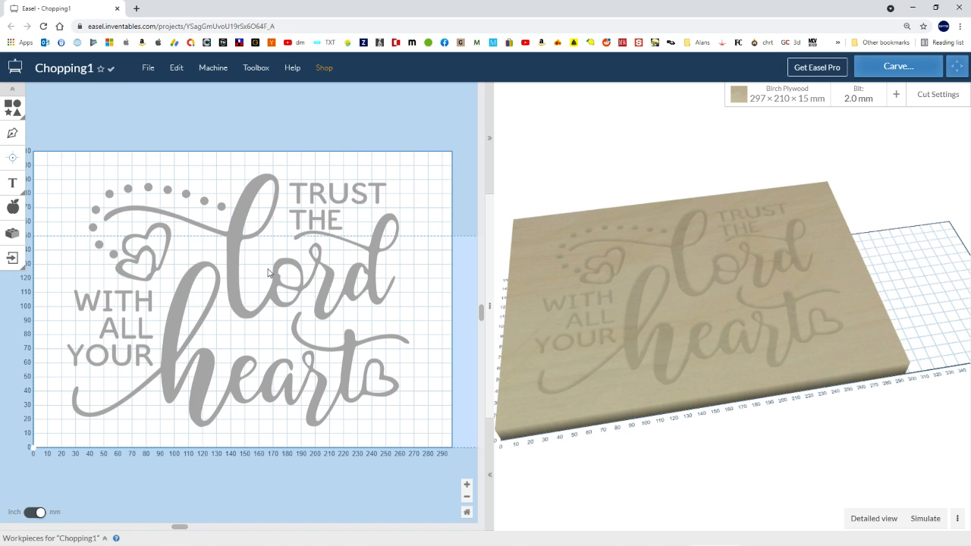
Select the "lord heart" script lettering to review its cut settings and extents, and deselect it.
click(148, 68)
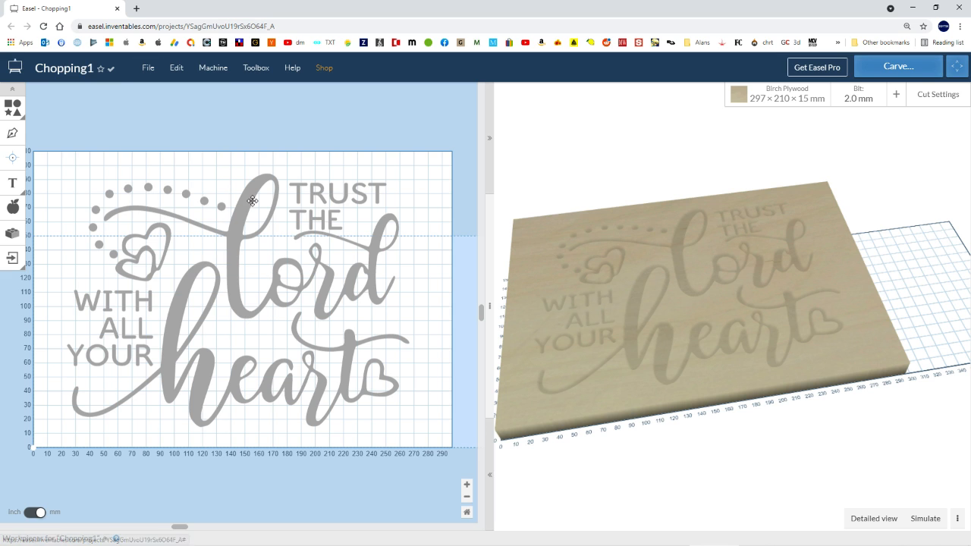
click(235, 245)
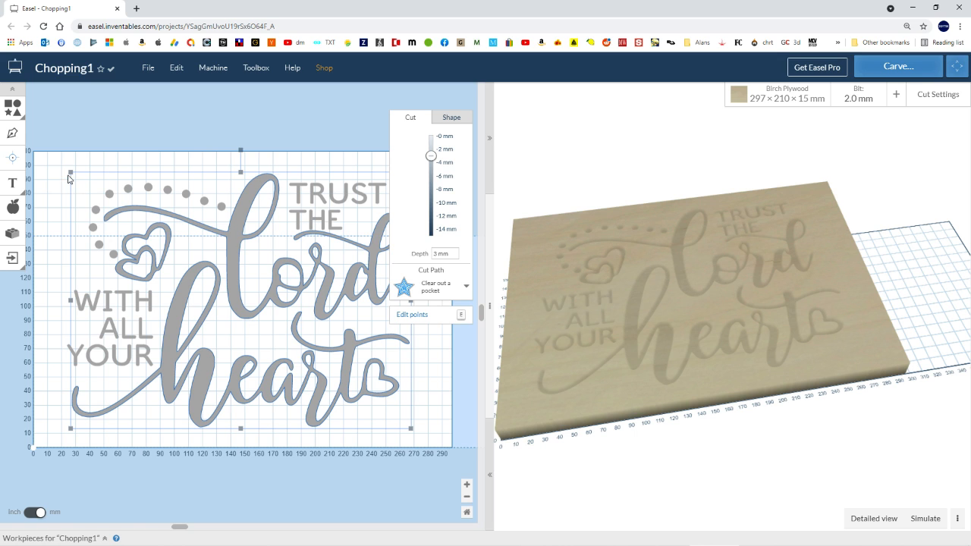
click(72, 174)
click(109, 197)
drag(85, 187, 67, 179)
click(255, 138)
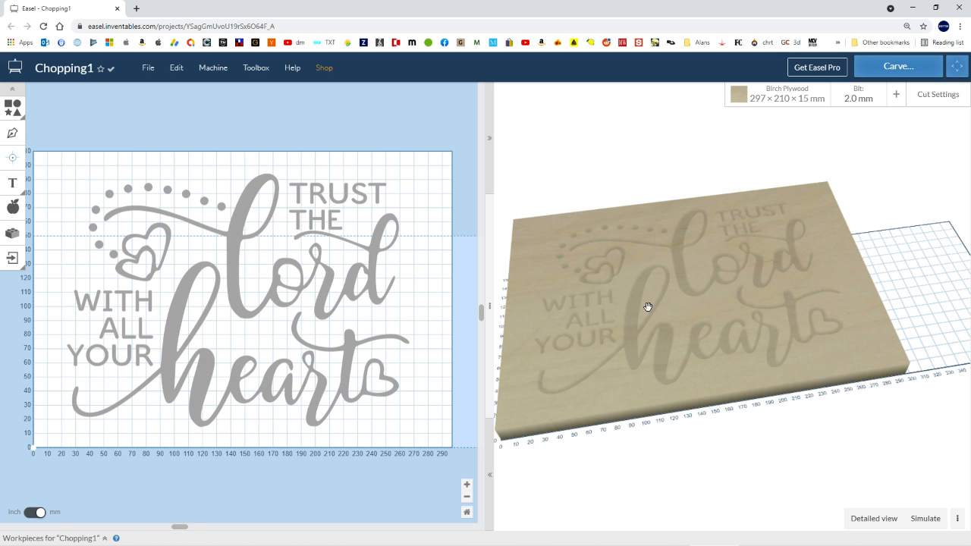
Set the cut depth of all the lettering and dots in the design to 3 mm.
drag(645, 305, 668, 341)
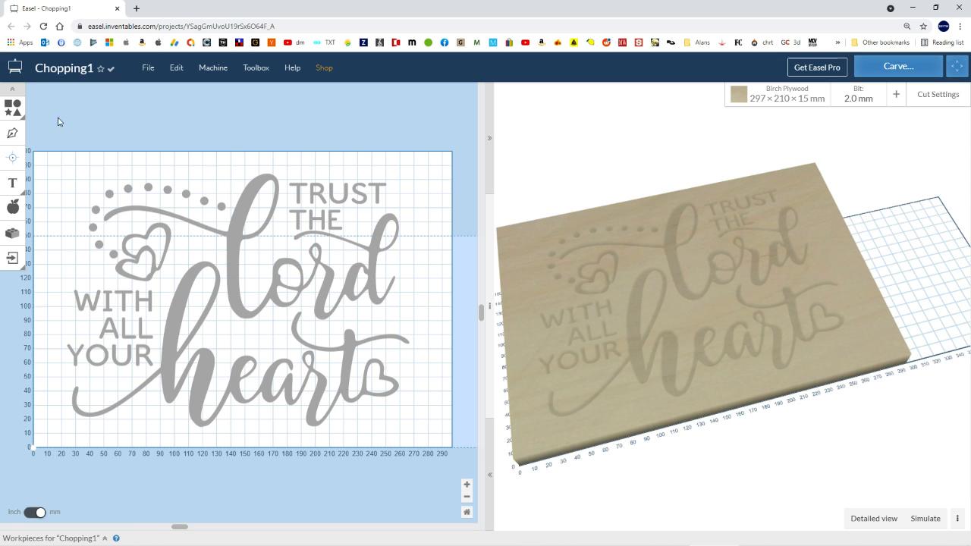
drag(42, 125, 452, 479)
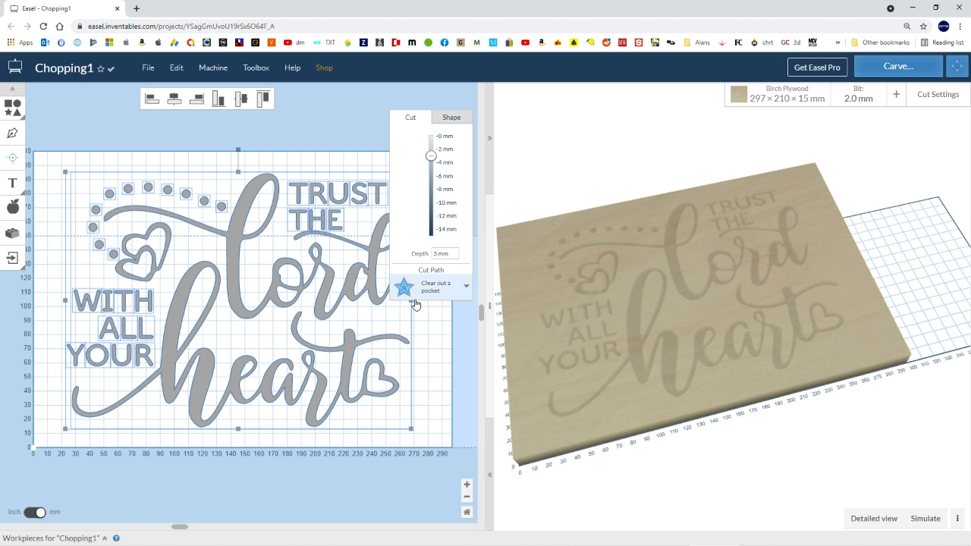
drag(429, 161, 431, 155)
drag(454, 256, 433, 257)
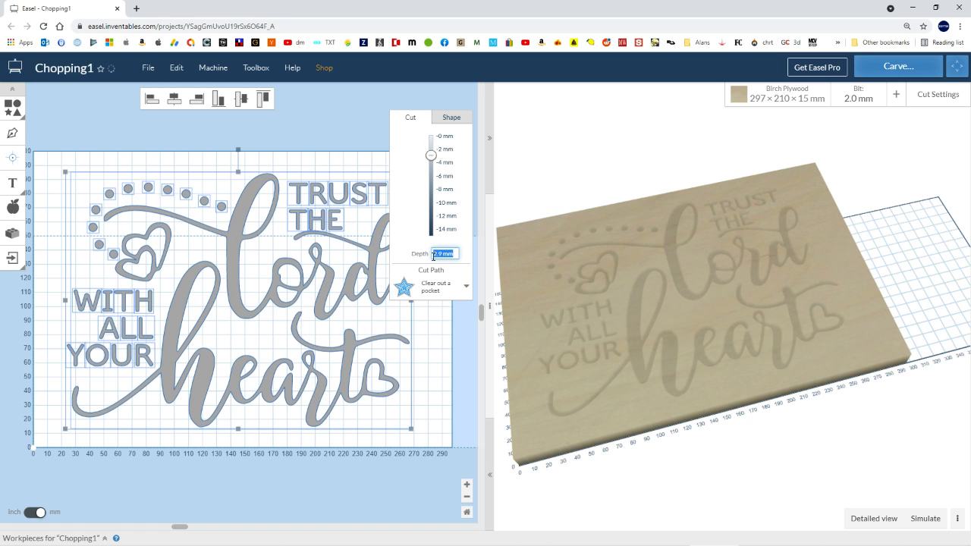
text(3 mm)
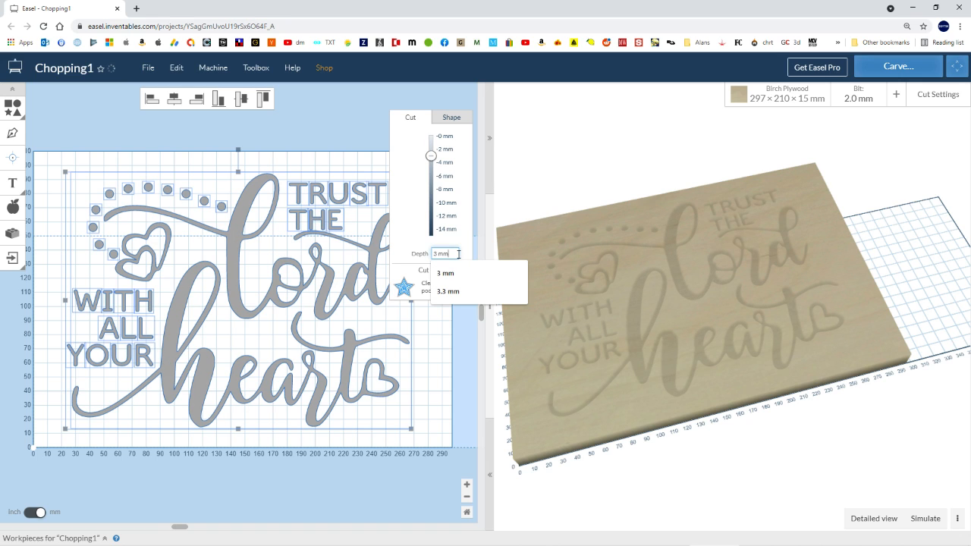
click(347, 130)
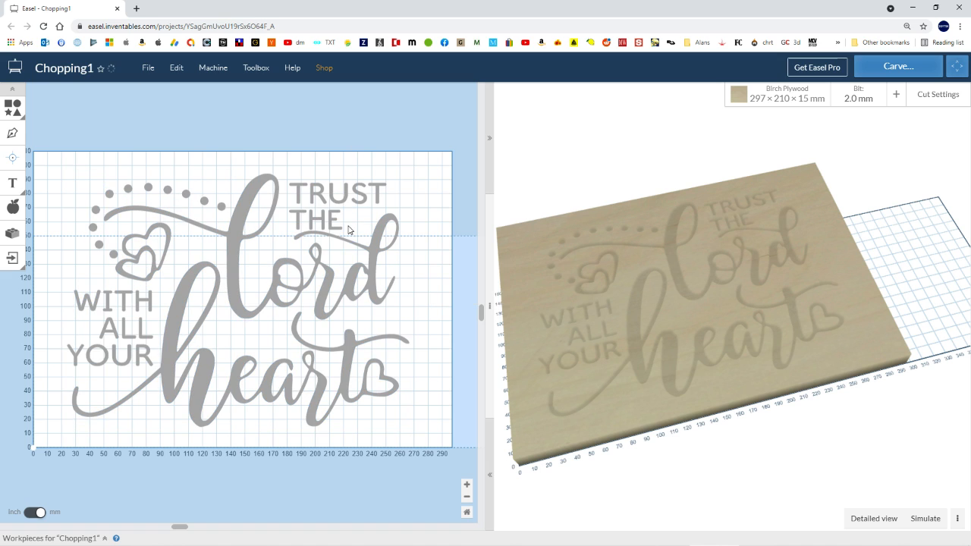
Generate the detailed 3D preview and examine the carved script lettering up close.
click(872, 518)
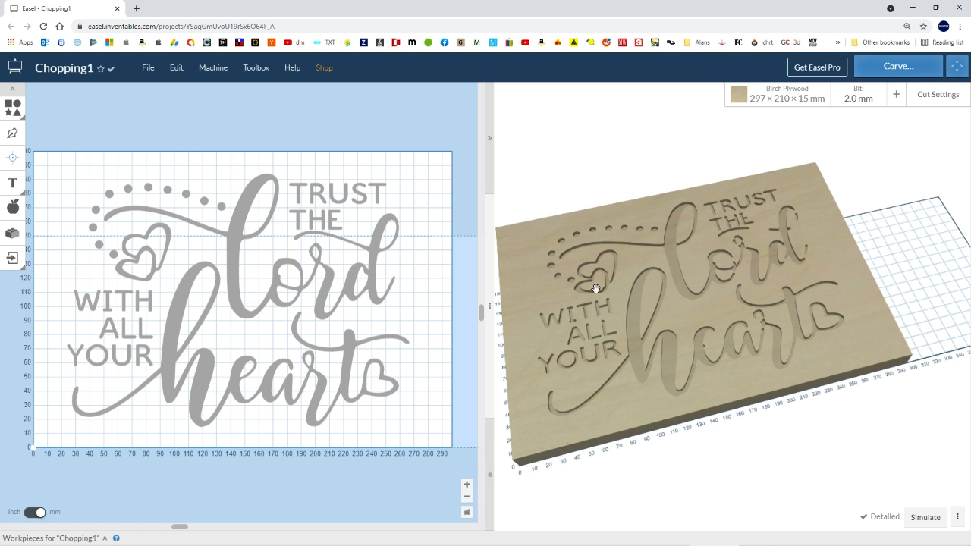
scroll(762, 331, up, 1)
scroll(759, 332, up, 5)
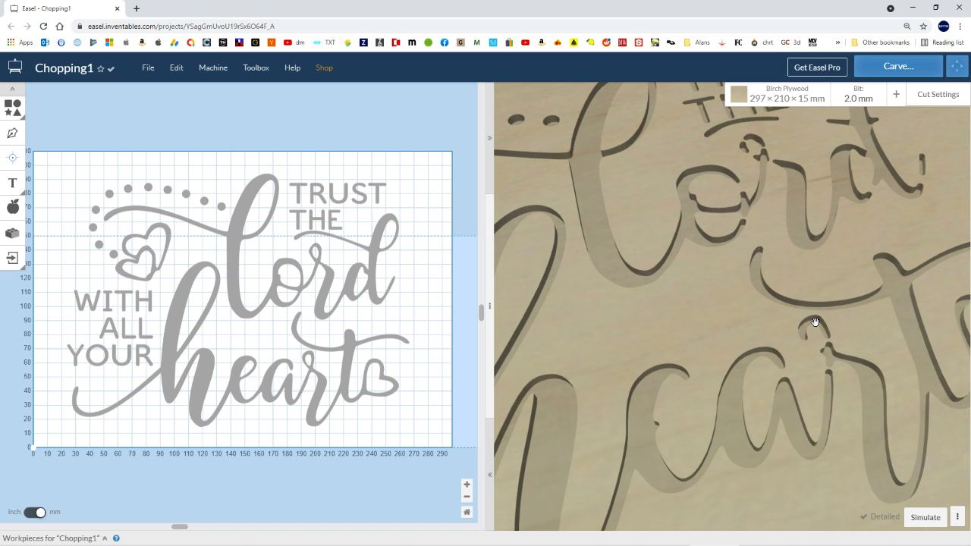
Check the width, length and thickness entered for the Birch Plywood material.
click(768, 110)
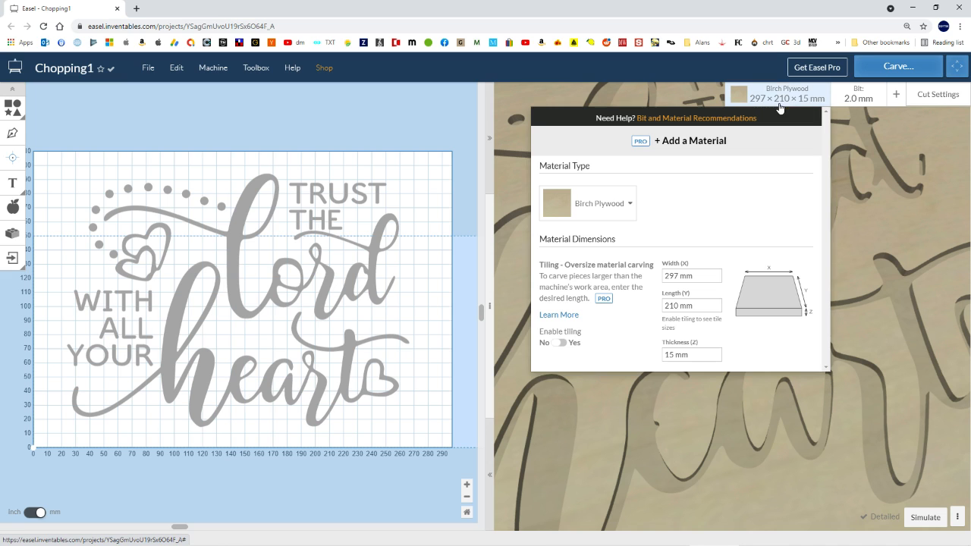
click(690, 276)
click(702, 308)
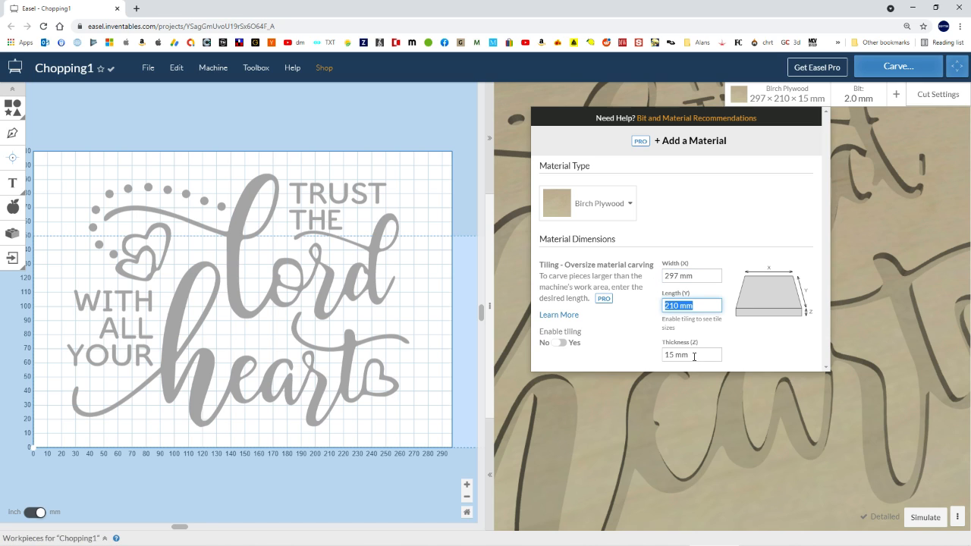
click(698, 355)
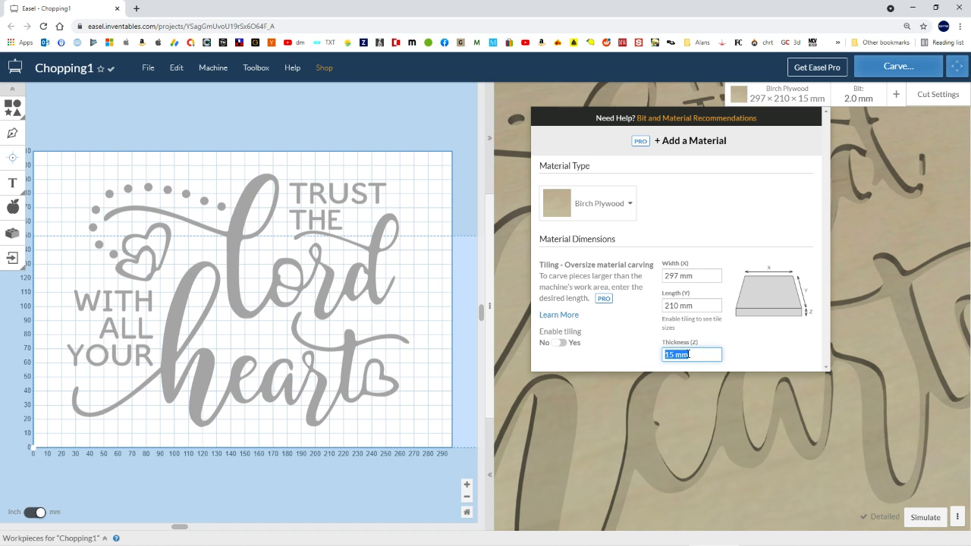
click(516, 126)
Review the available end mills and V bits, including the custom bit width, without changing the bit.
click(857, 97)
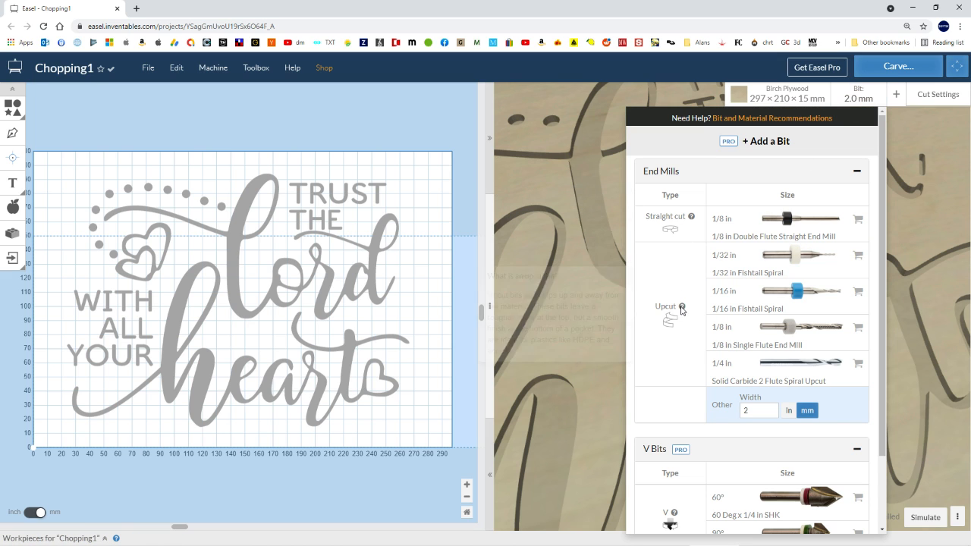
mouse_move(687, 315)
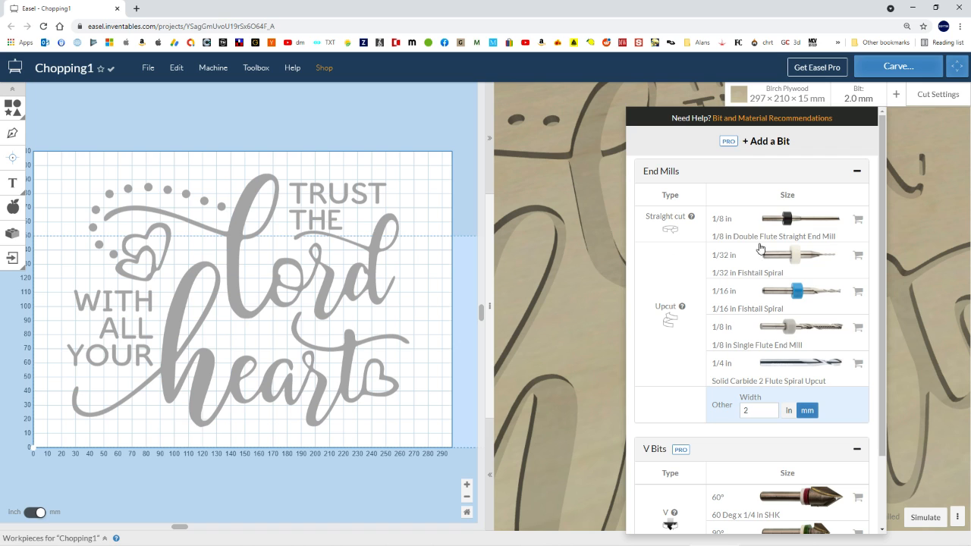
scroll(671, 337, down, 2)
scroll(671, 337, down, 1)
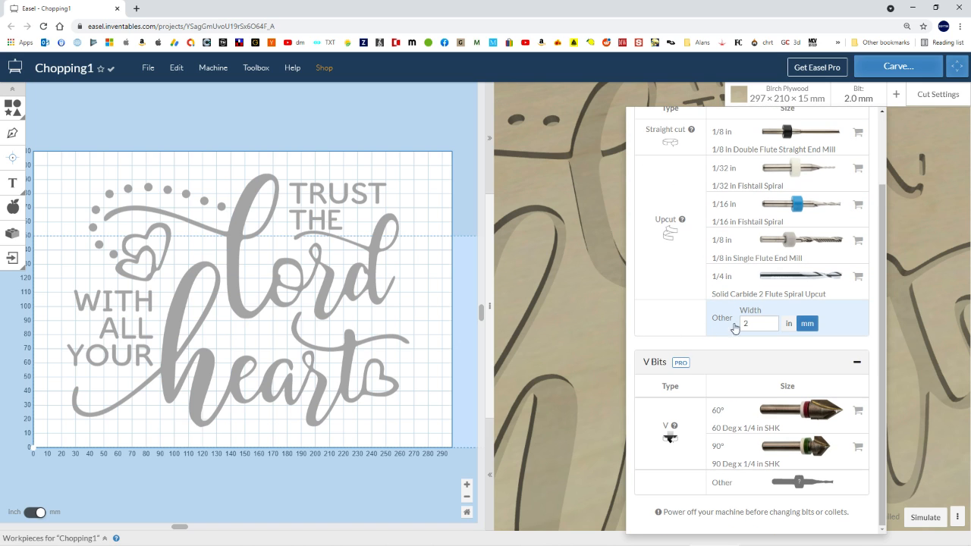
click(747, 324)
click(666, 316)
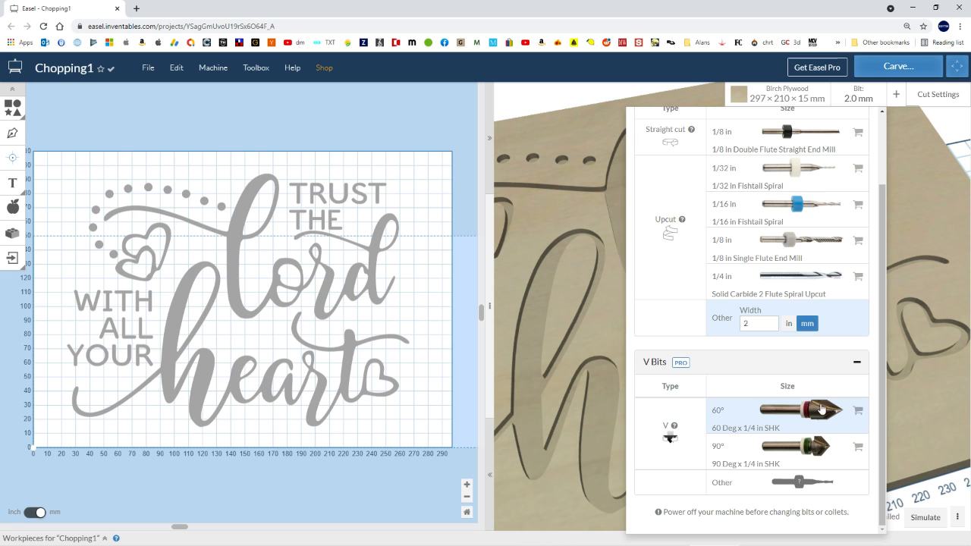
mouse_move(685, 365)
click(582, 219)
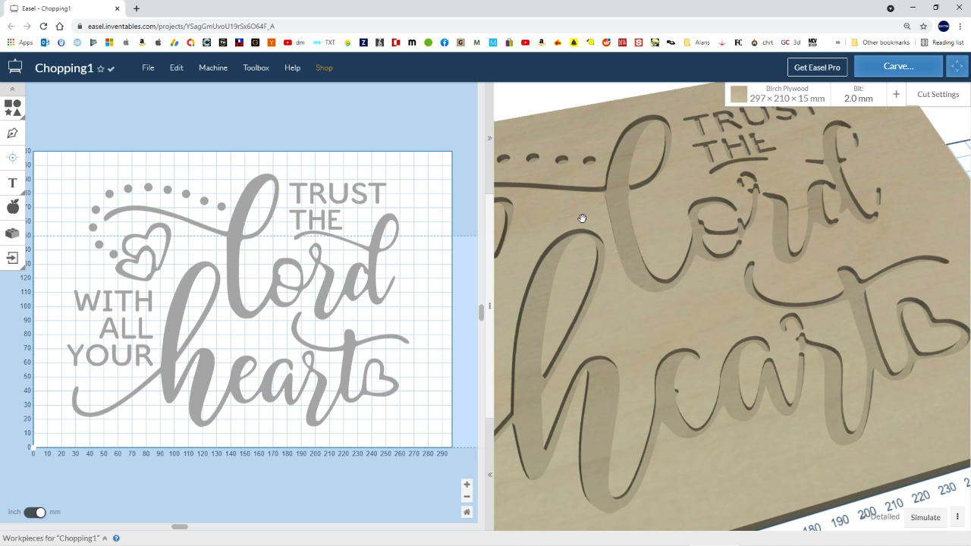
Set the custom bit width to 1 mm and simulate the carving toolpaths.
scroll(650, 388, up, 5)
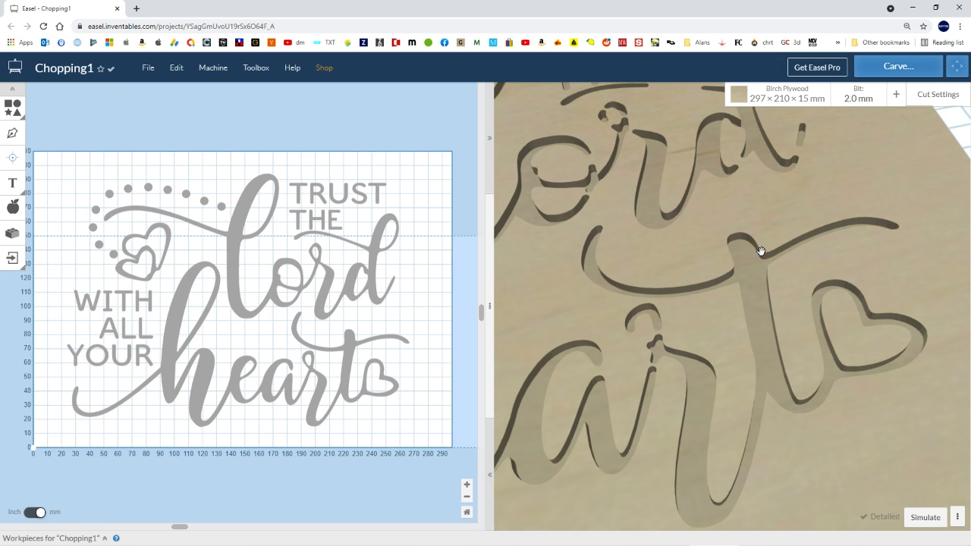
click(852, 108)
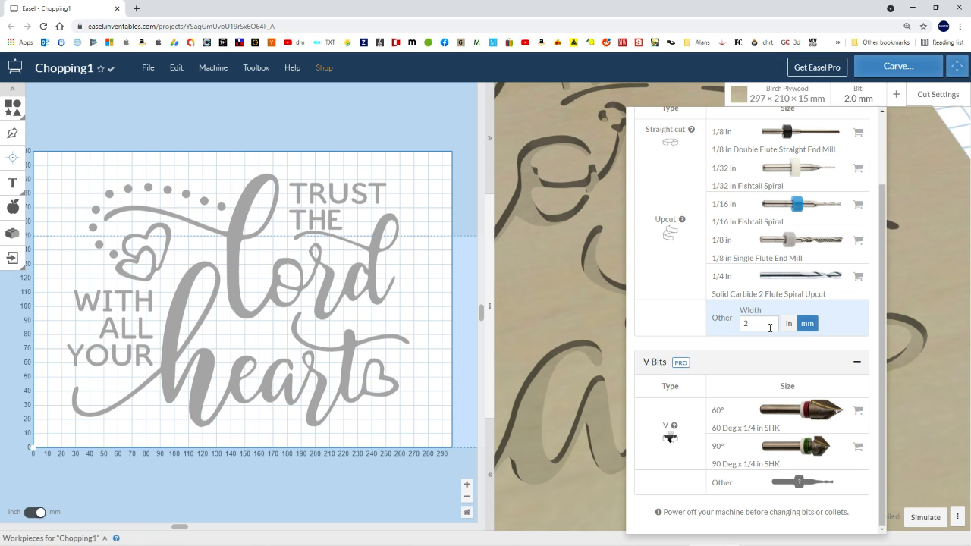
click(723, 330)
text(1)
click(566, 315)
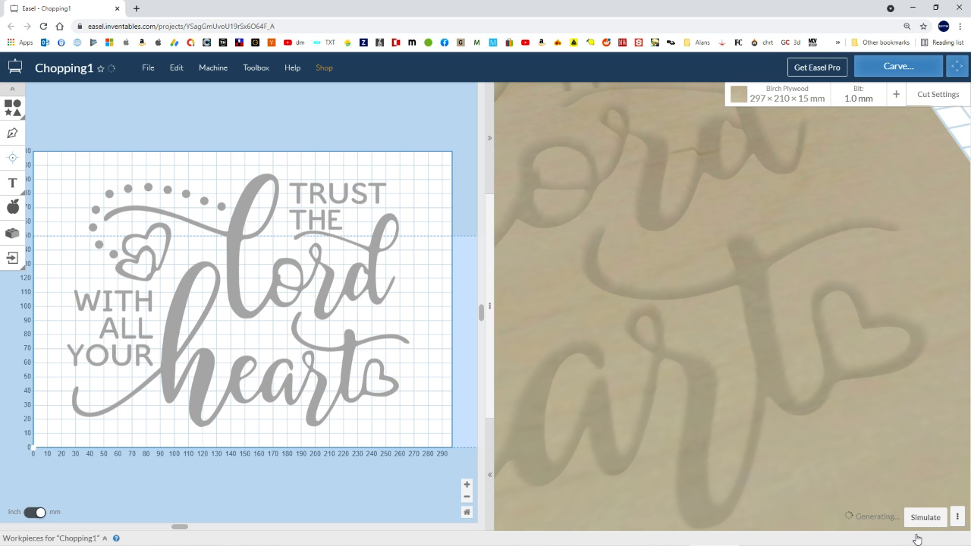
click(924, 517)
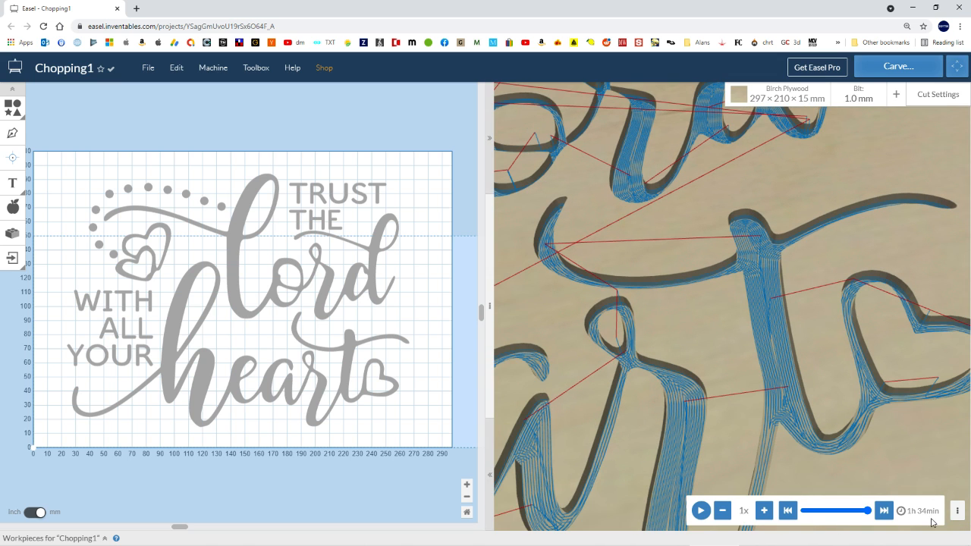
Set the custom bit width to 2 mm and simulate the carving toolpaths.
click(858, 95)
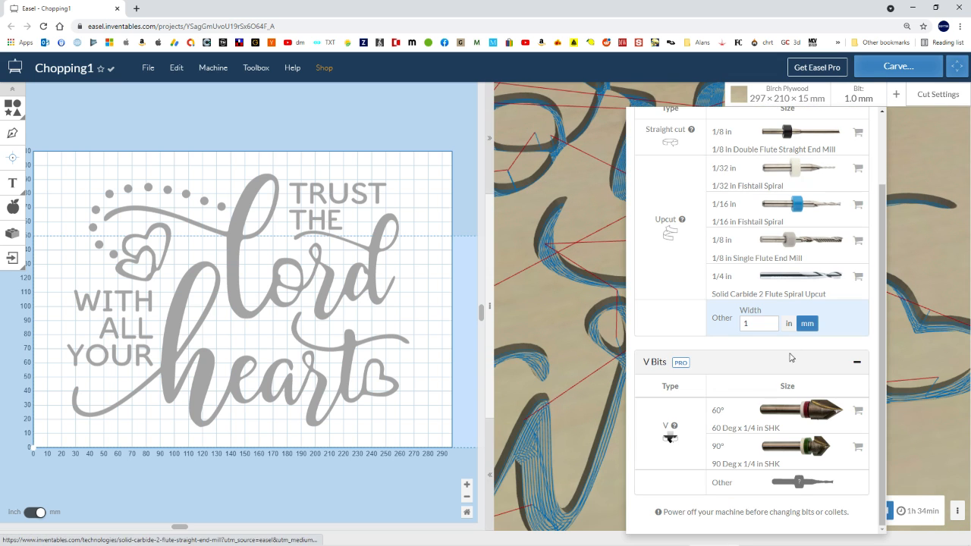
click(729, 329)
text(2)
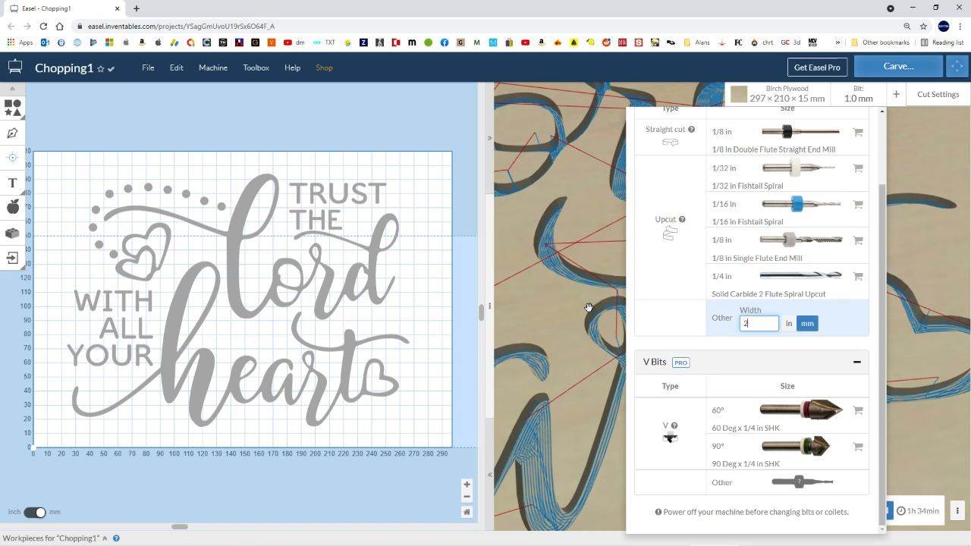
click(572, 307)
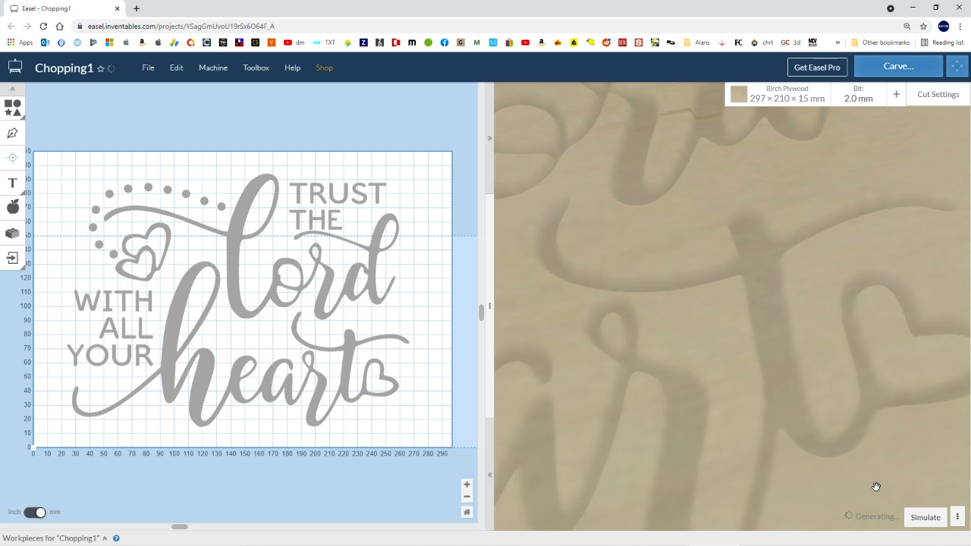
click(924, 517)
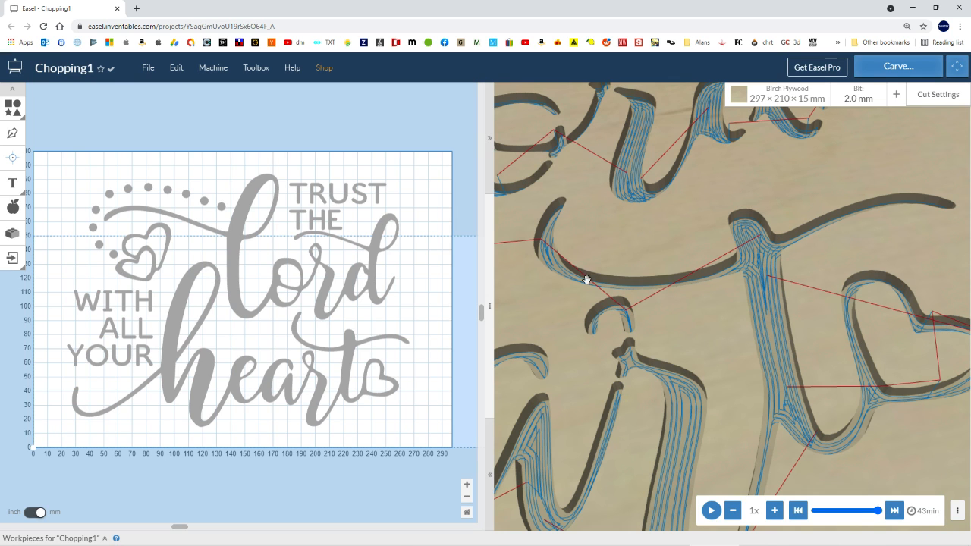
Examine the simulated carving of the word "heart" up close, especially the narrow strokes of the letter r.
drag(585, 278, 602, 300)
right_drag(602, 299, 674, 360)
right_drag(564, 285, 733, 254)
right_drag(758, 436, 712, 280)
right_drag(892, 349, 535, 387)
right_drag(941, 342, 740, 344)
scroll(667, 312, up, 3)
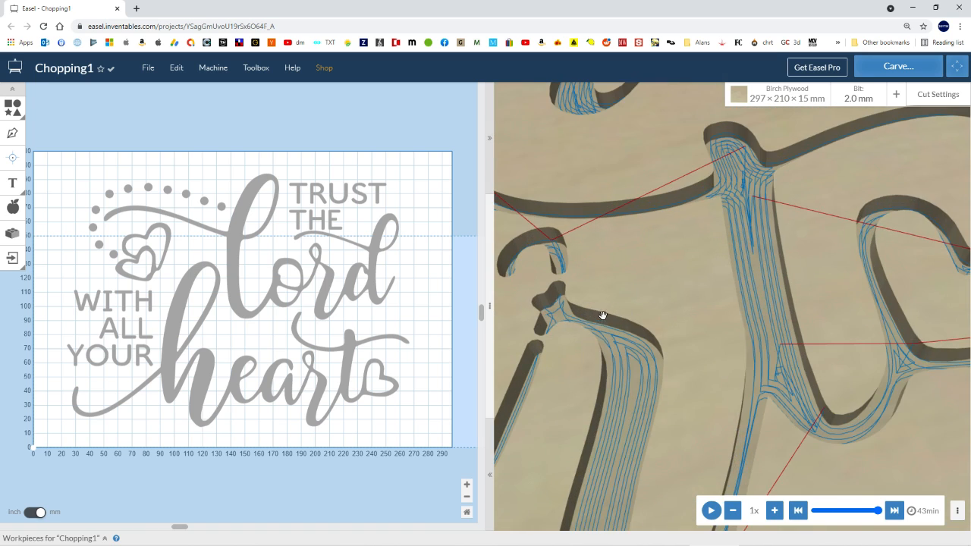
scroll(676, 305, up, 3)
scroll(699, 292, up, 3)
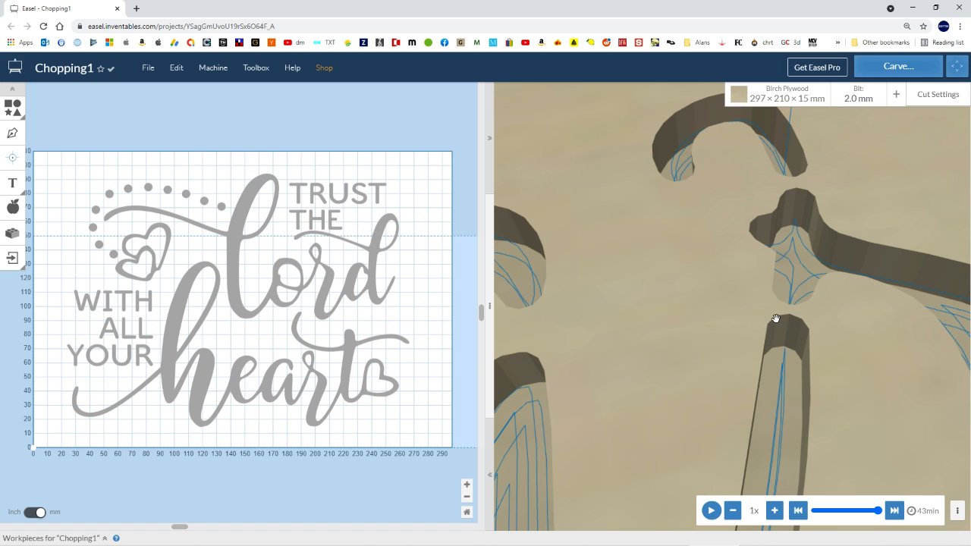
Inspect the script lettering's editable points across the whole design and leave point editing without moving any.
click(309, 371)
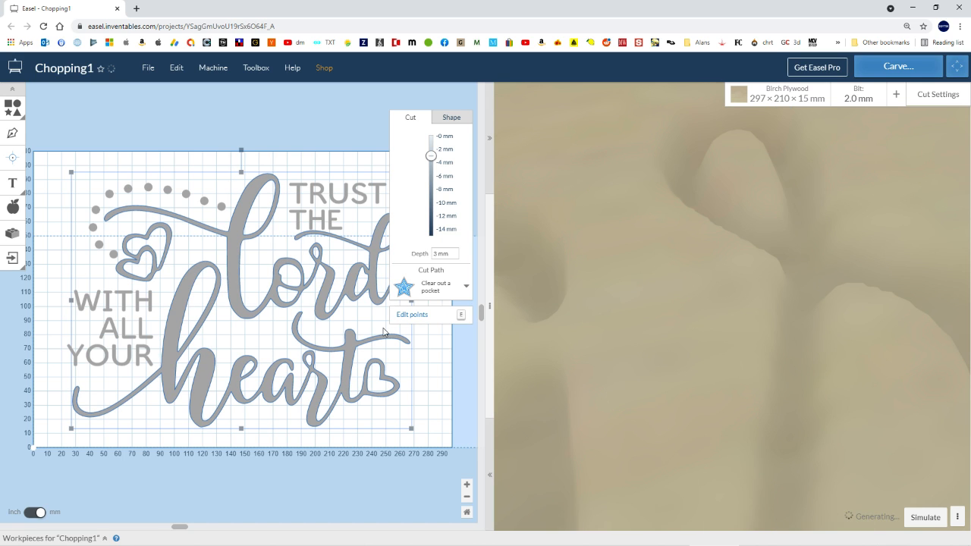
click(412, 314)
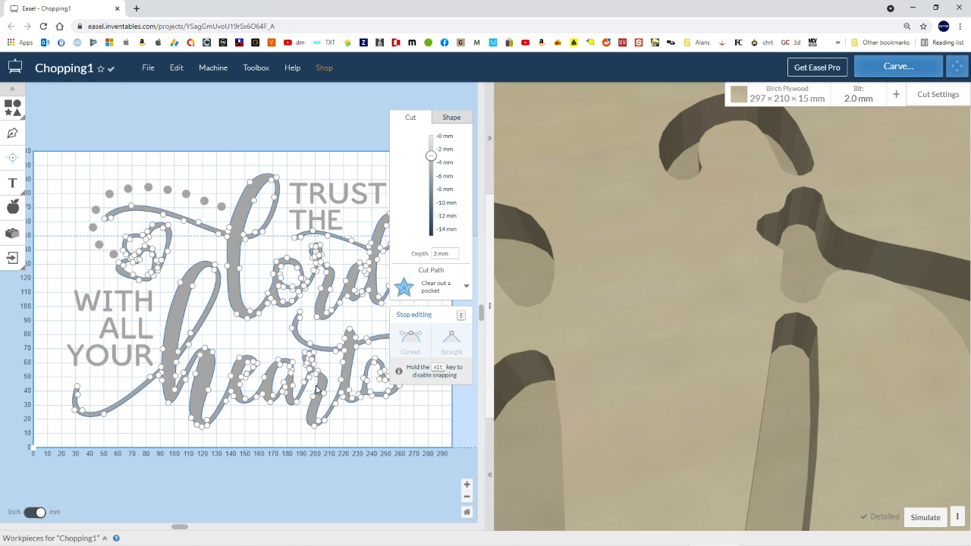
key(ctrl+plus)
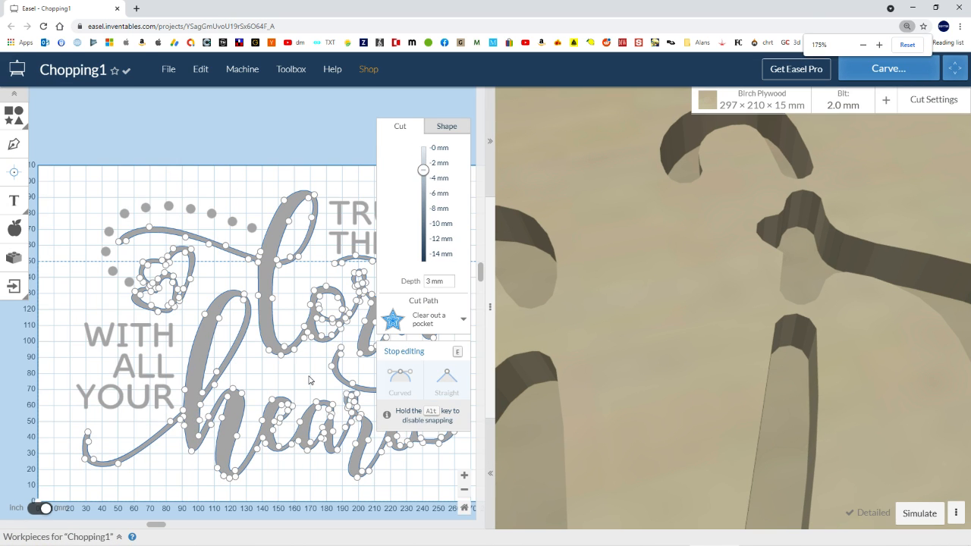
key(ctrl+minus)
key(ctrl+minus)
key(ctrl+minus)
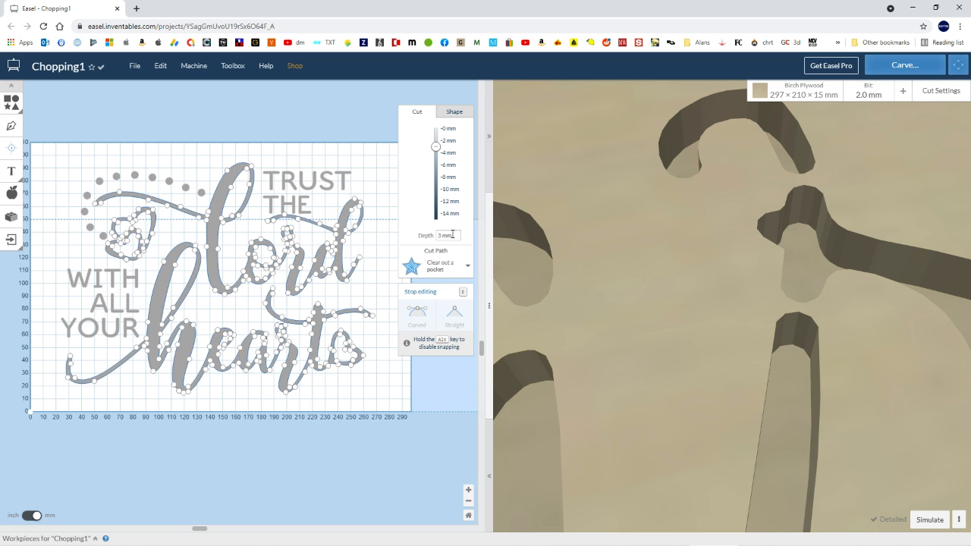
click(456, 236)
click(353, 122)
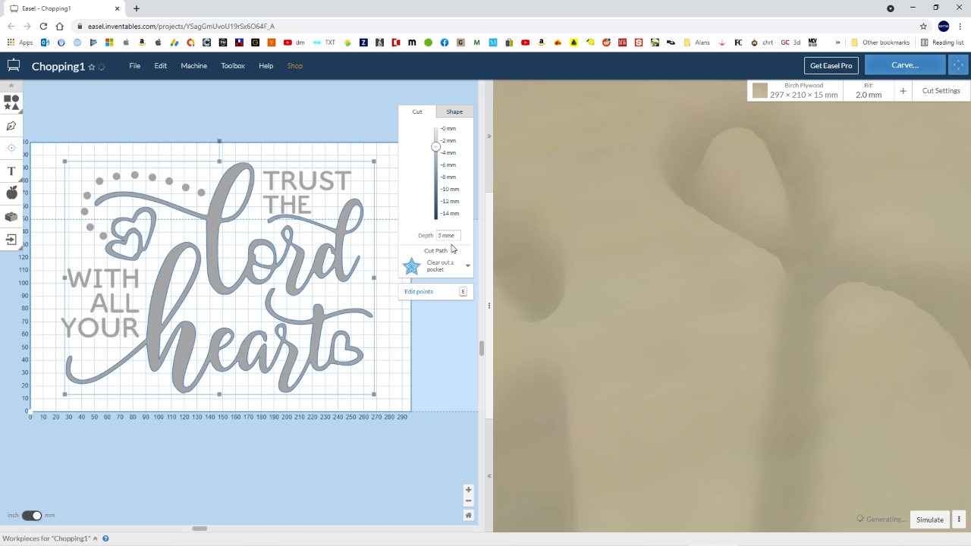
Compare the automatic cut settings with the manual ones, leaving the cut settings on Manual.
click(870, 97)
click(937, 90)
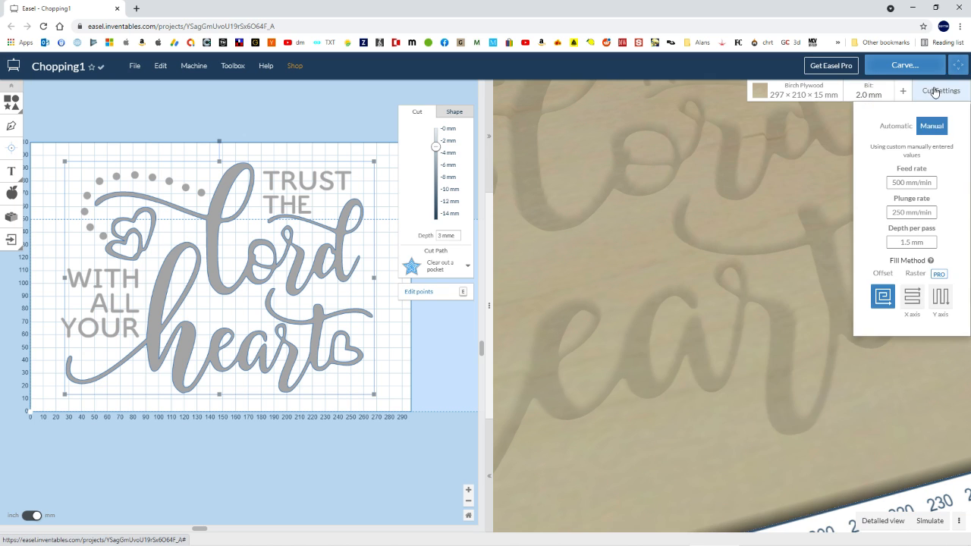
click(900, 127)
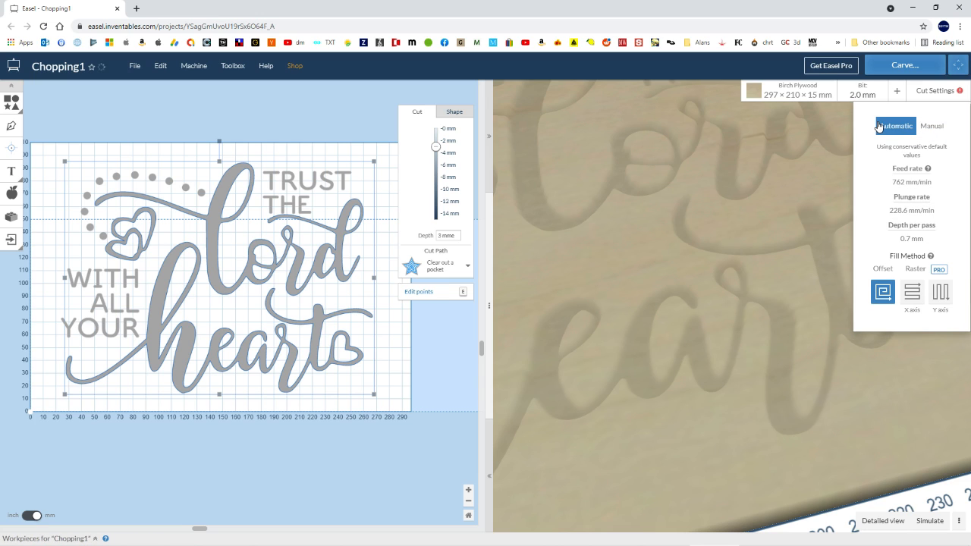
click(938, 126)
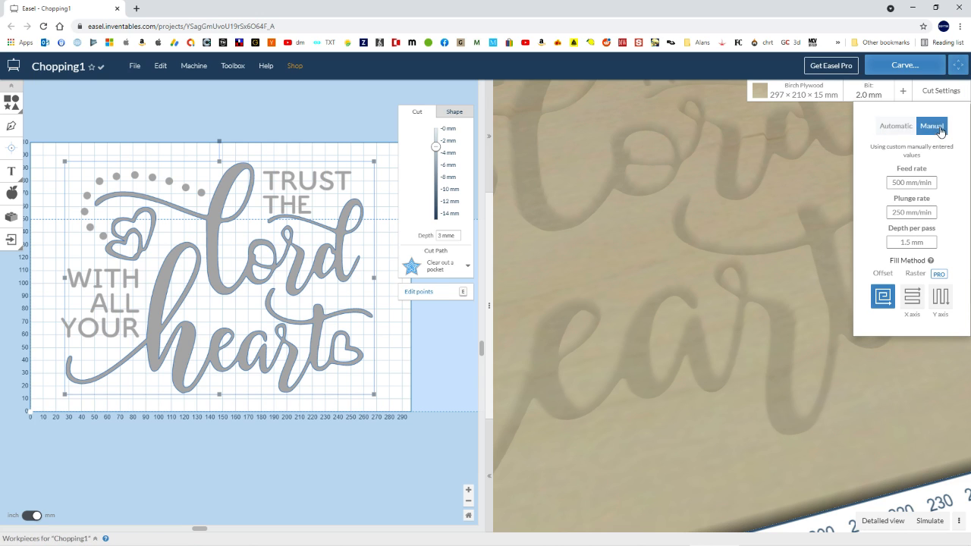
Review the manual feed rate, plunge rate and depth per pass without changing them.
click(892, 185)
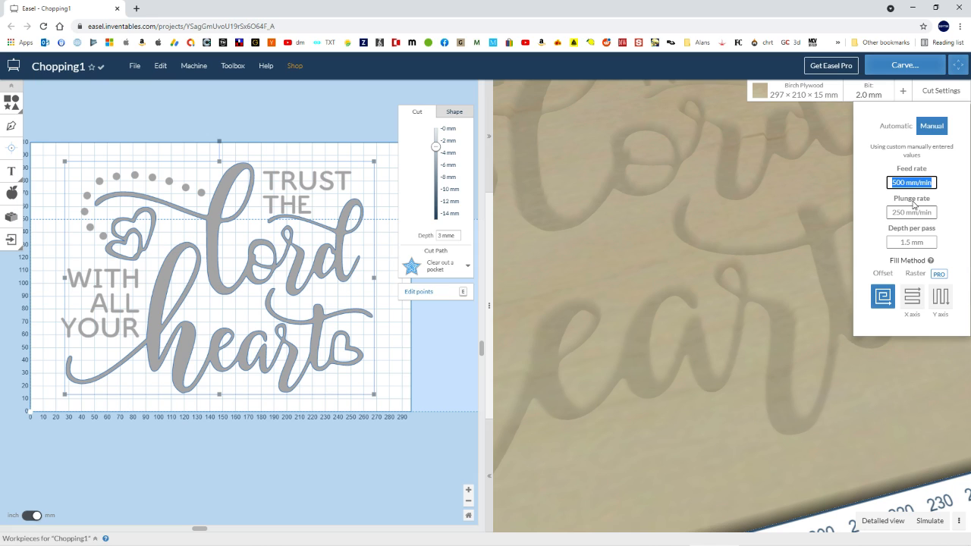
click(891, 214)
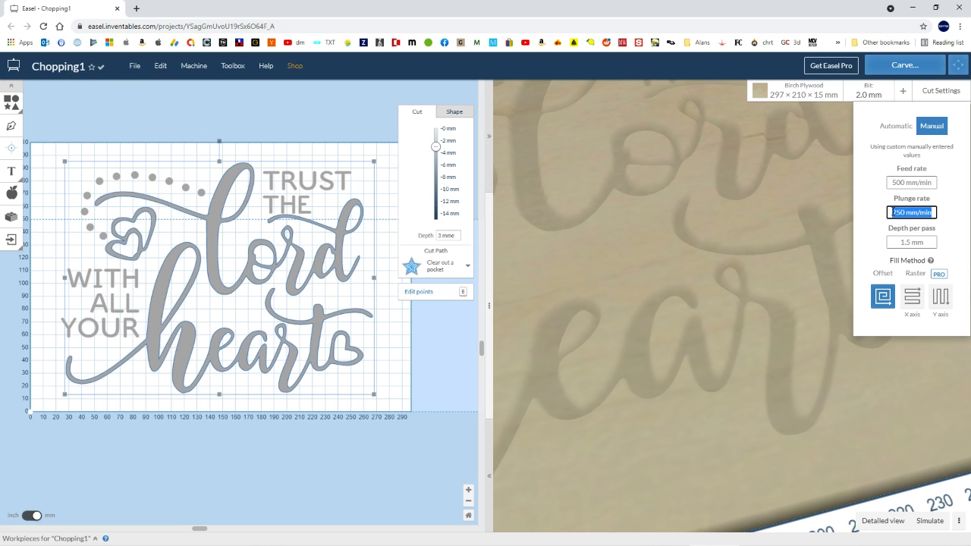
click(894, 243)
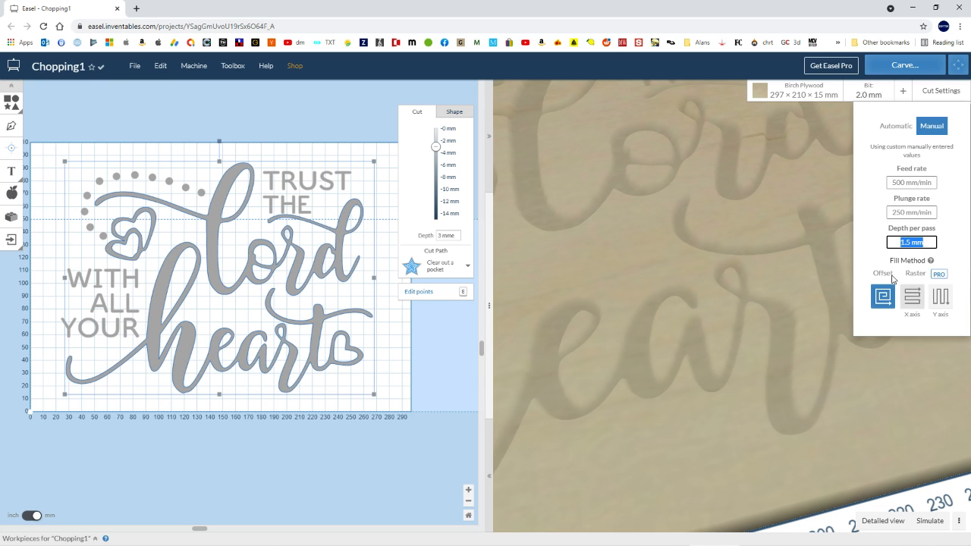
click(867, 230)
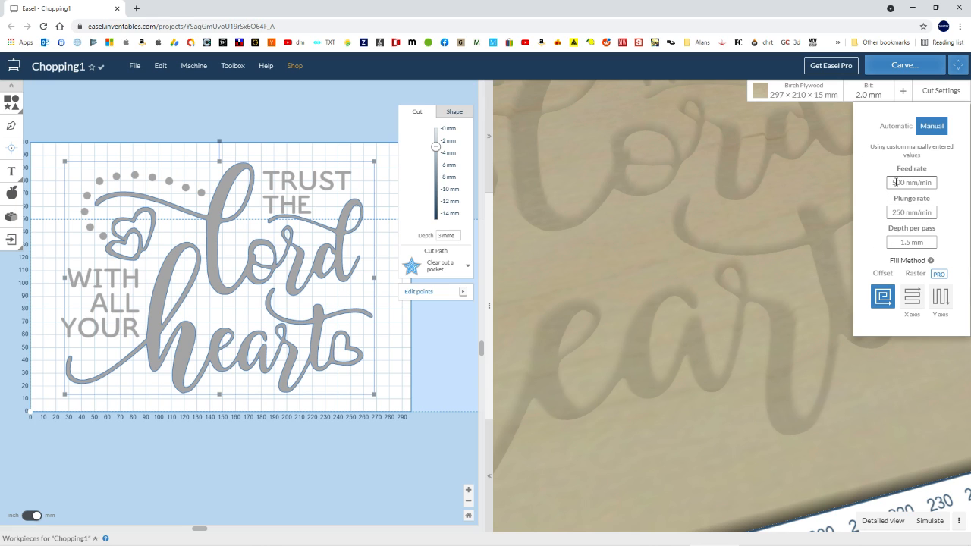
drag(893, 183, 901, 185)
double_click(903, 212)
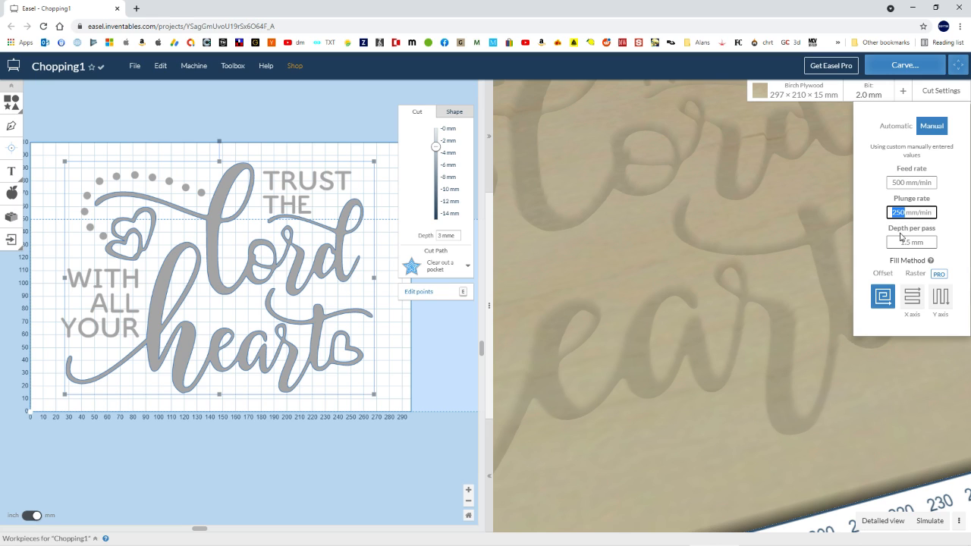
double_click(910, 182)
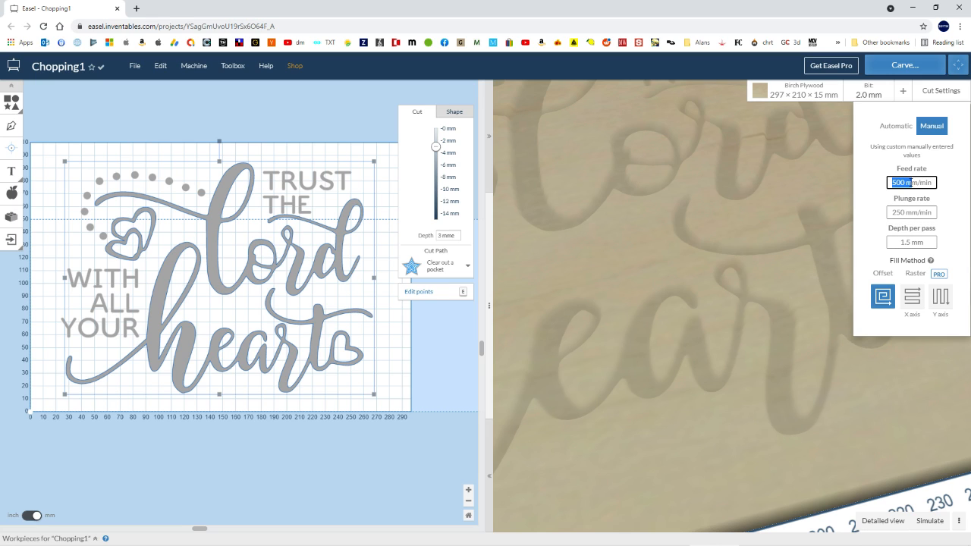
drag(901, 242, 926, 242)
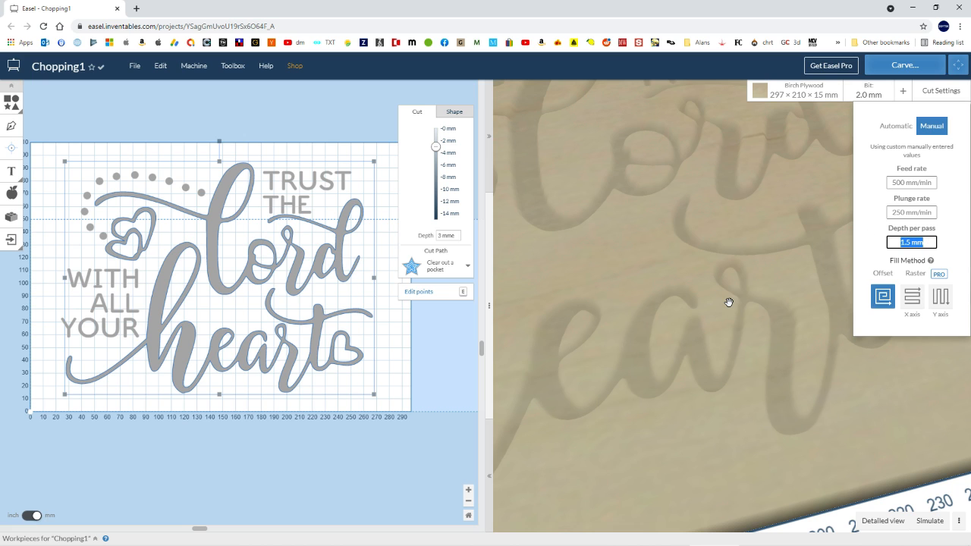
scroll(728, 301, down, 5)
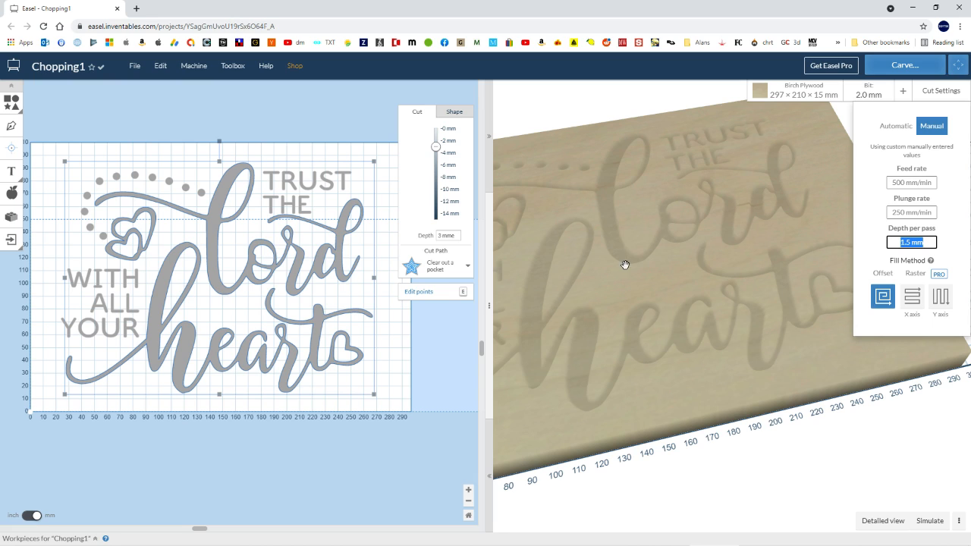
click(900, 212)
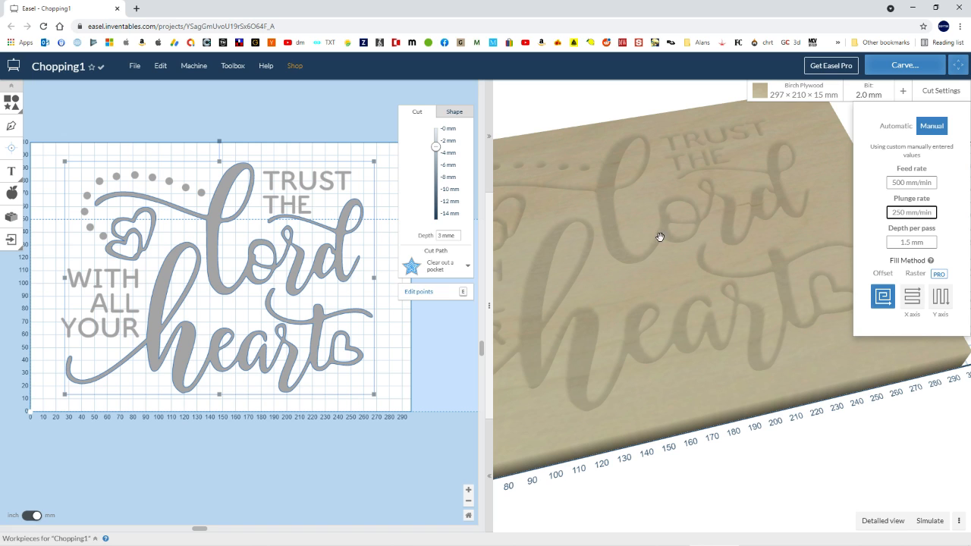
Compare the cut depth of the last T in "TRUST" with the depth per pass in the cut settings.
click(339, 186)
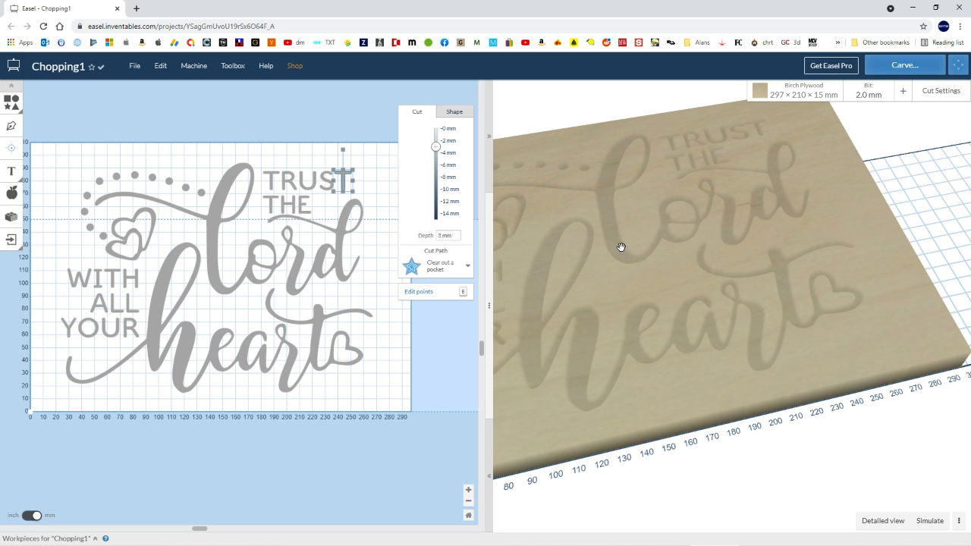
drag(620, 245, 746, 229)
scroll(577, 227, down, 4)
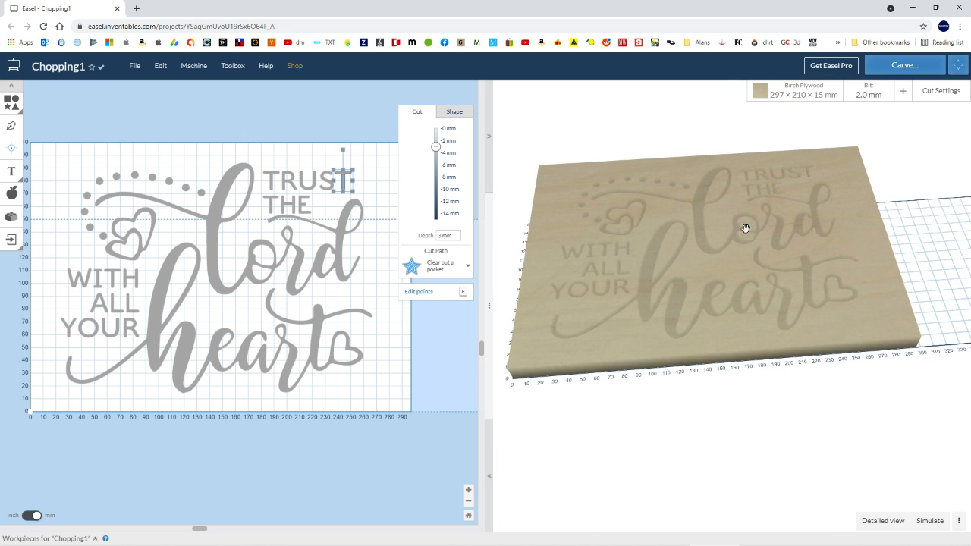
click(938, 91)
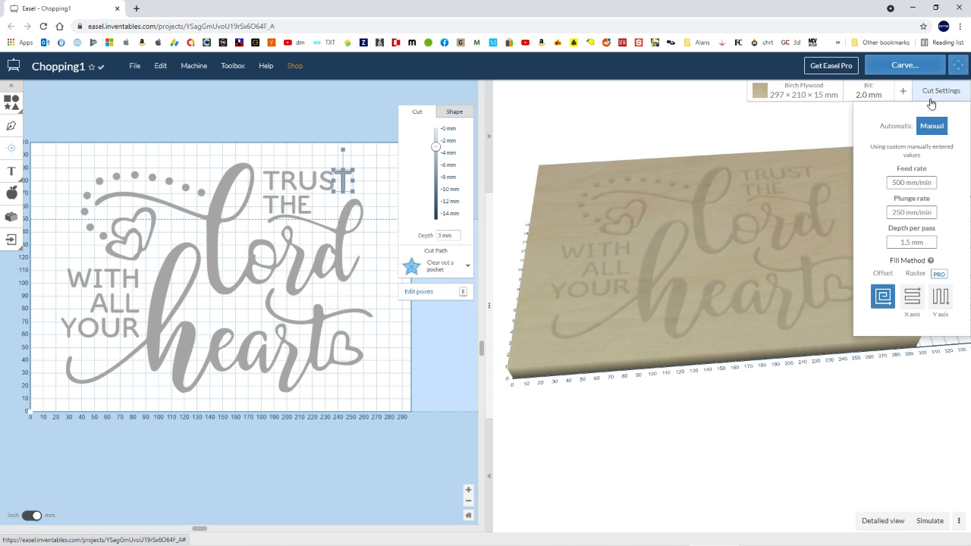
click(902, 242)
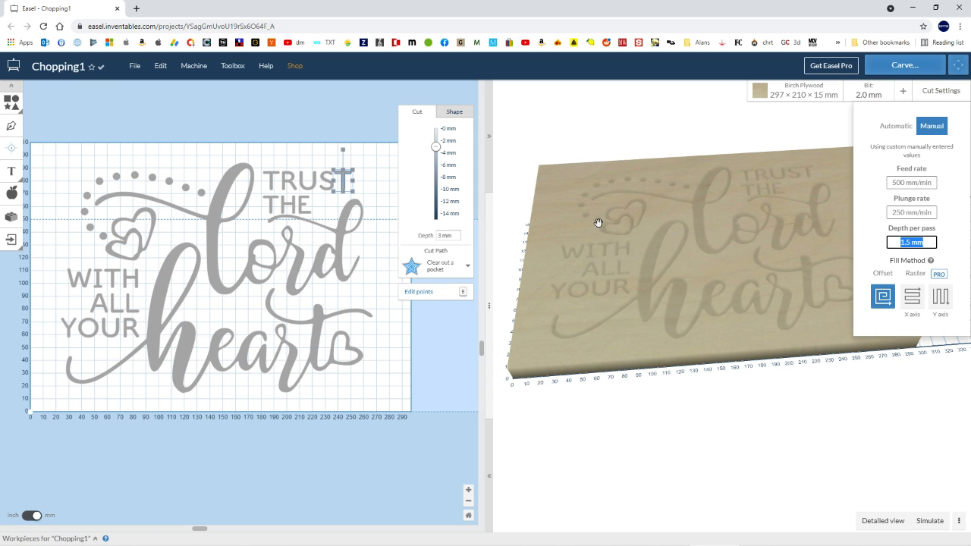
click(447, 235)
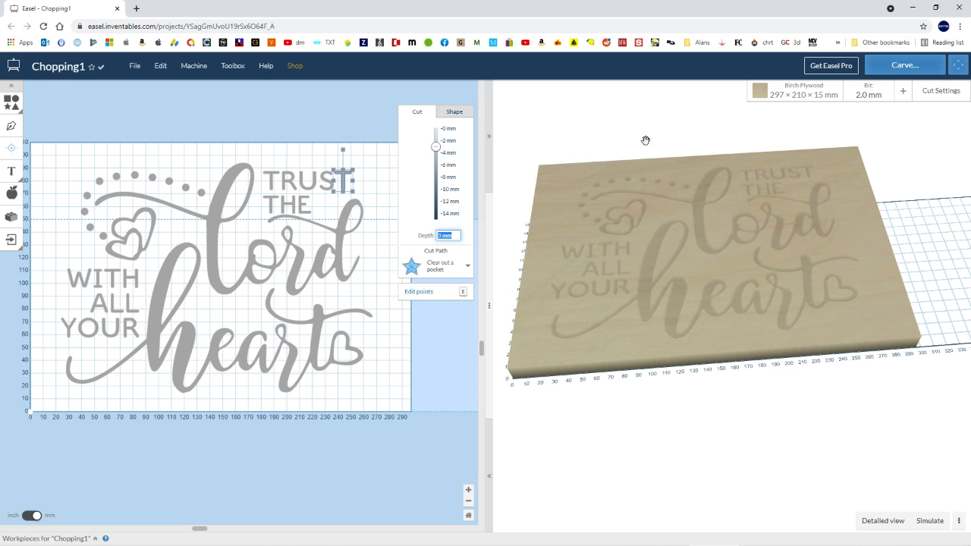
Simulate the toolpaths again and examine the carved pockets, the travel moves and the start point at the board's origin corner.
click(937, 513)
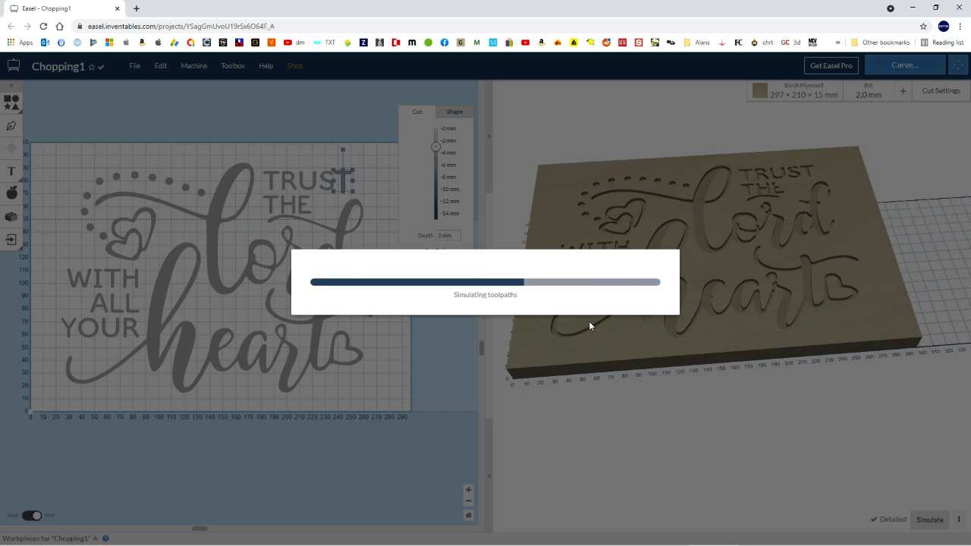
scroll(589, 321, up, 5)
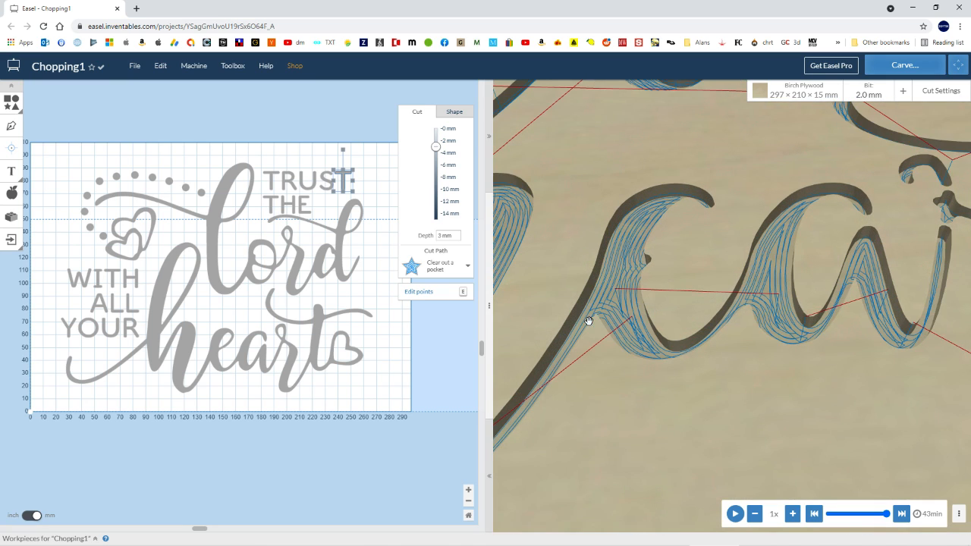
drag(628, 294, 764, 191)
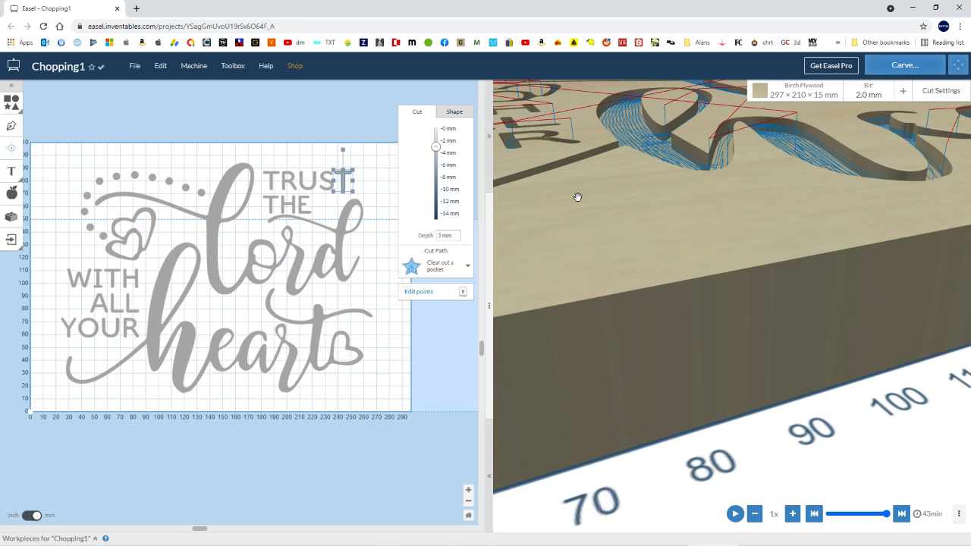
drag(577, 197, 686, 207)
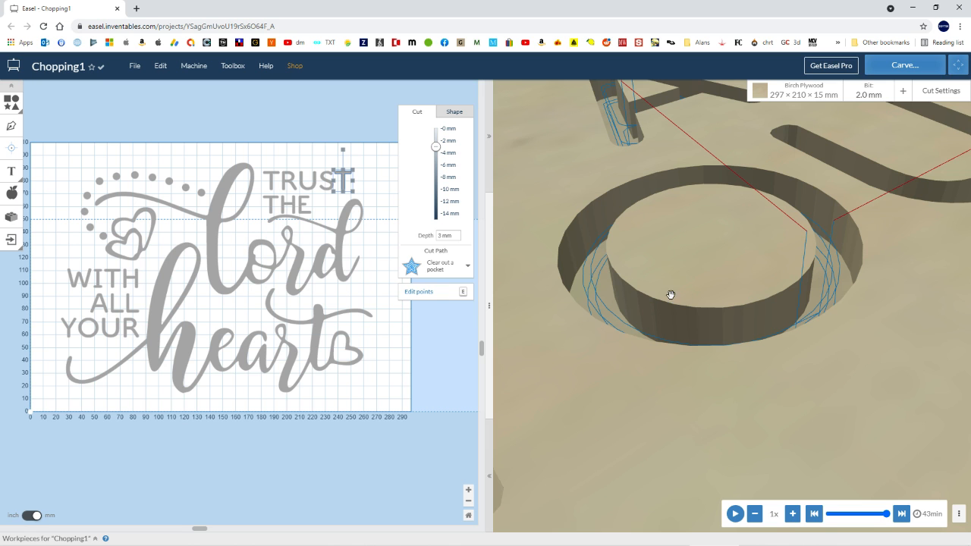
scroll(670, 295, down, 5)
scroll(694, 281, down, 5)
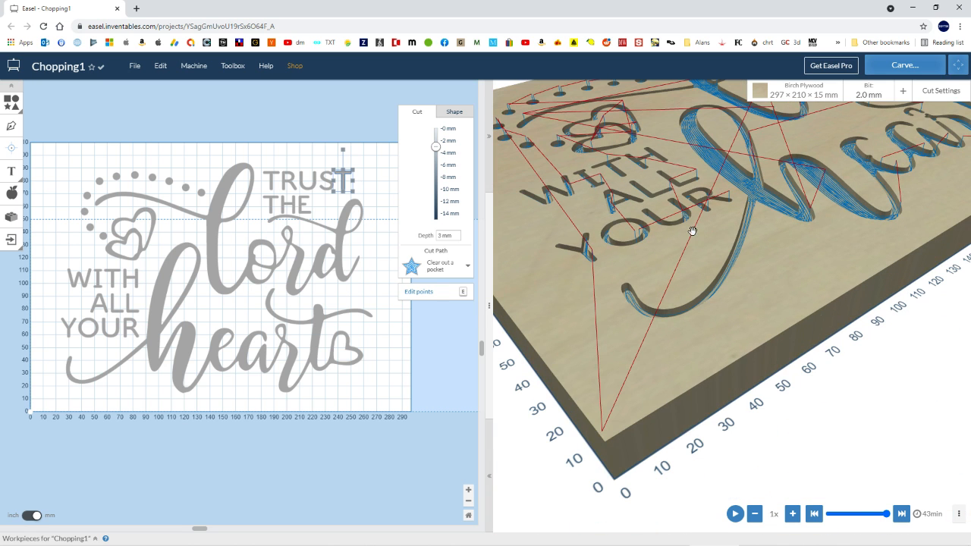
scroll(707, 291, down, 3)
drag(733, 310, 568, 365)
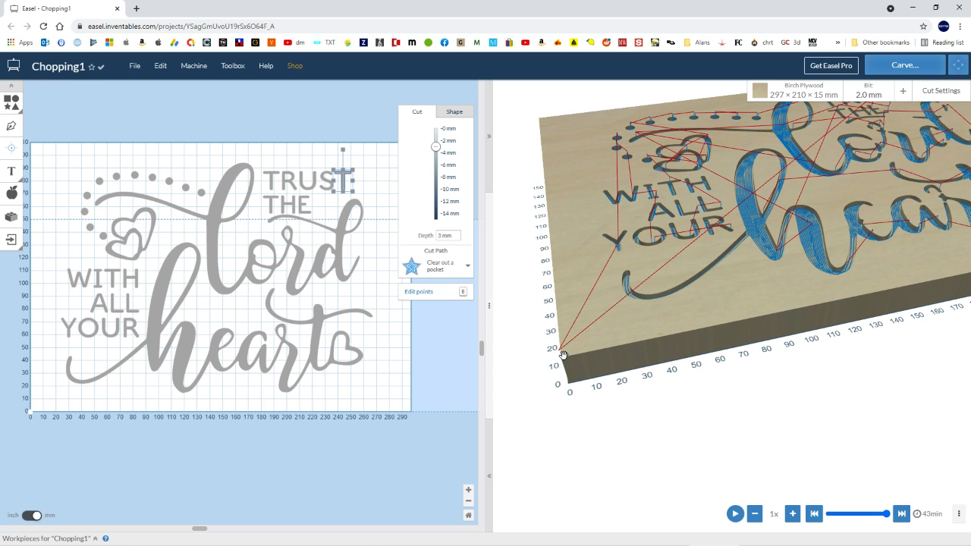
scroll(563, 355, down, 5)
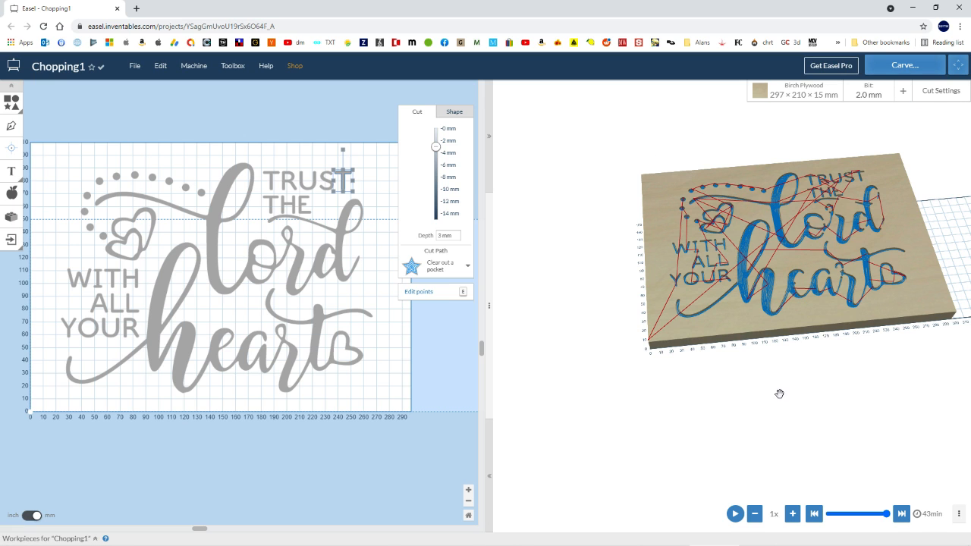
Switch from Easel to another open window.
key(alt+Tab)
key(alt+Tab)
key(alt+Tab)
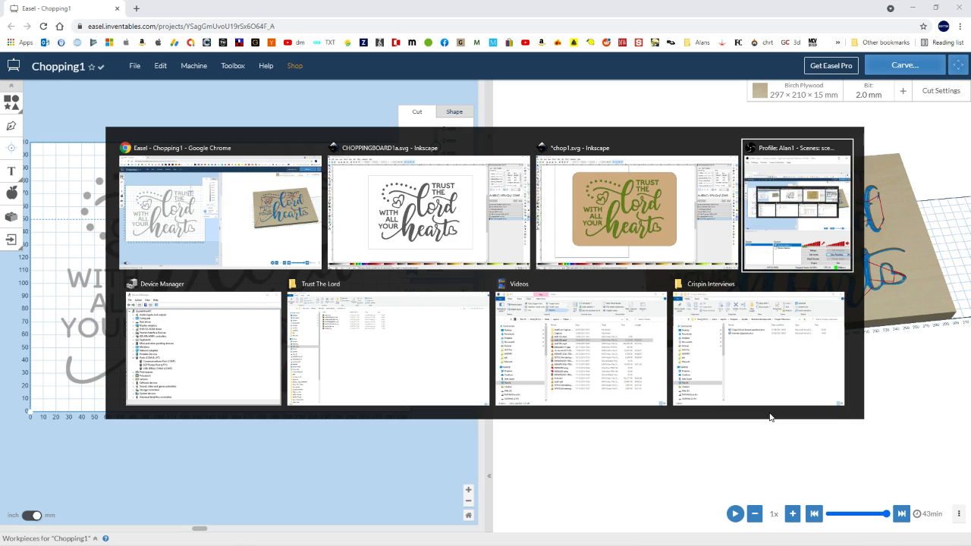